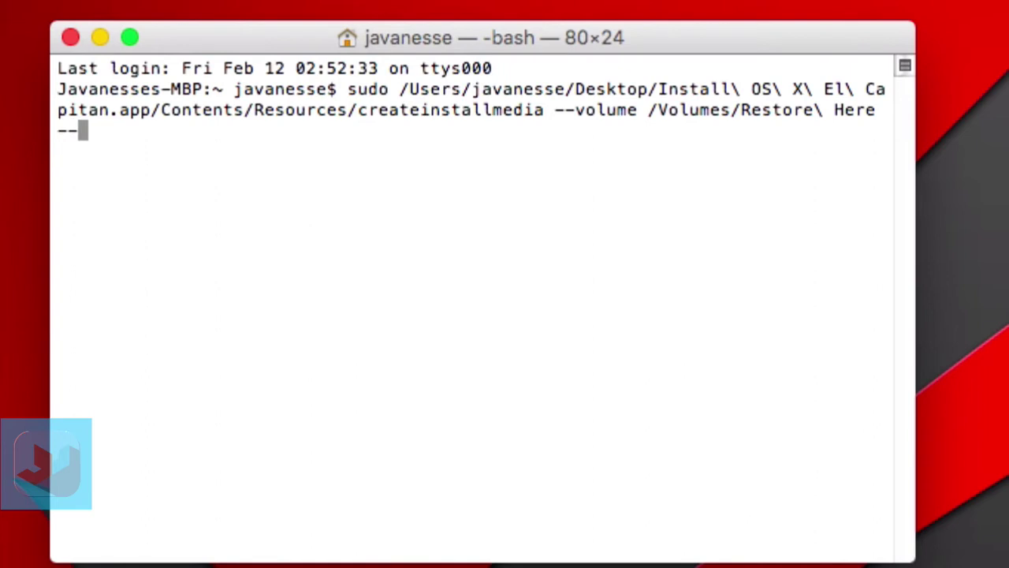
# - Complete the createinstallmedia command with --applicationpath pointing to the desktop's Install OS X El Capitan app, followed by --nointeraction
pyautogui.write('cationpath')
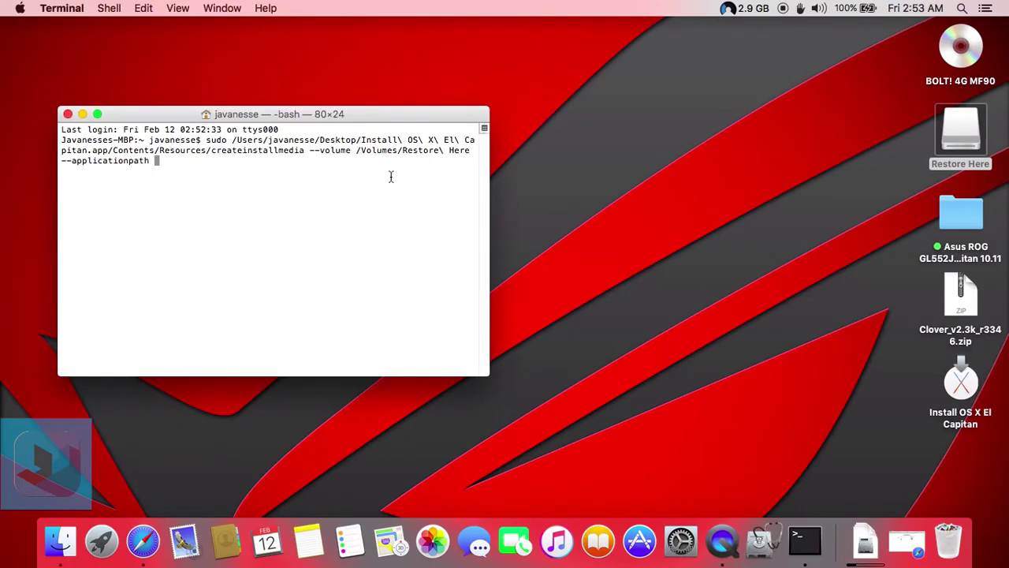
pyautogui.click(943, 393)
pyautogui.moveTo(961, 382); pyautogui.dragTo(300, 205)
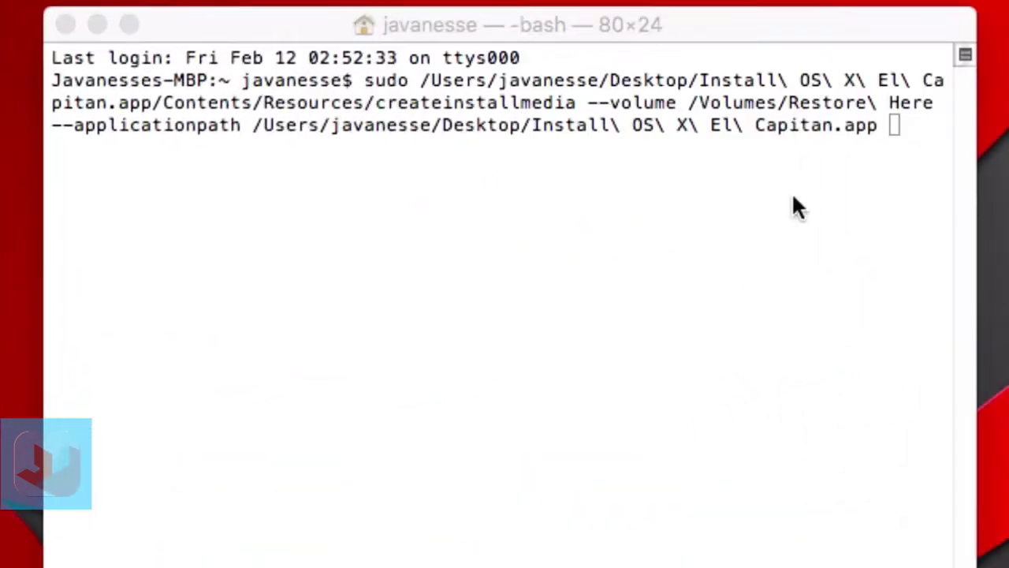
pyautogui.click(471, 198)
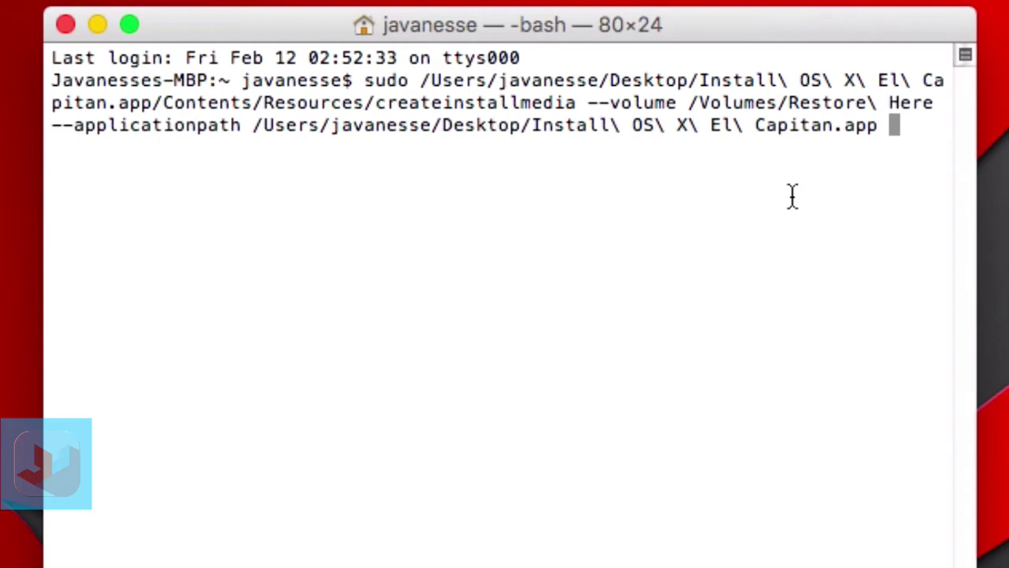
pyautogui.write('--n')
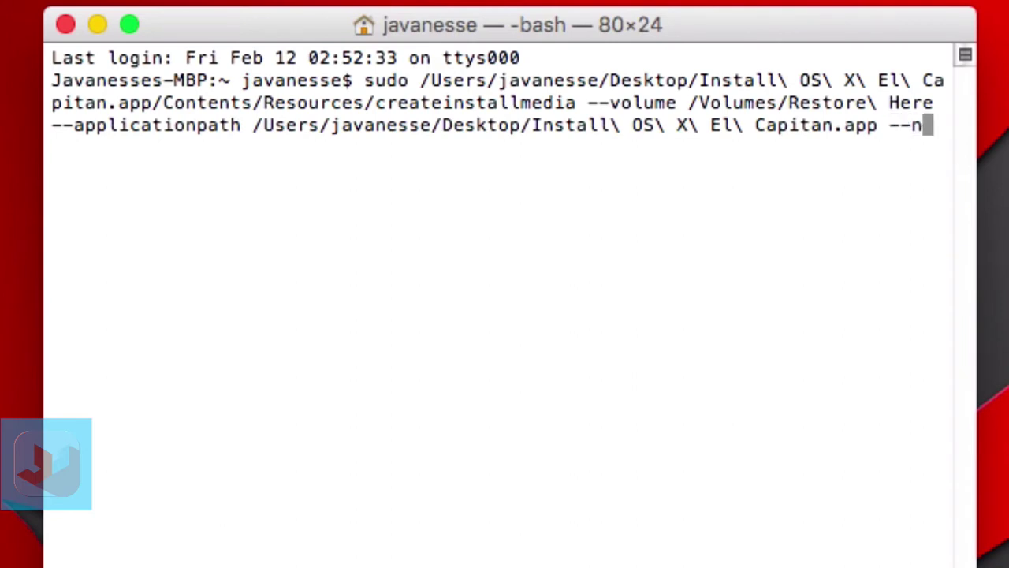
pyautogui.write('ointeraction')
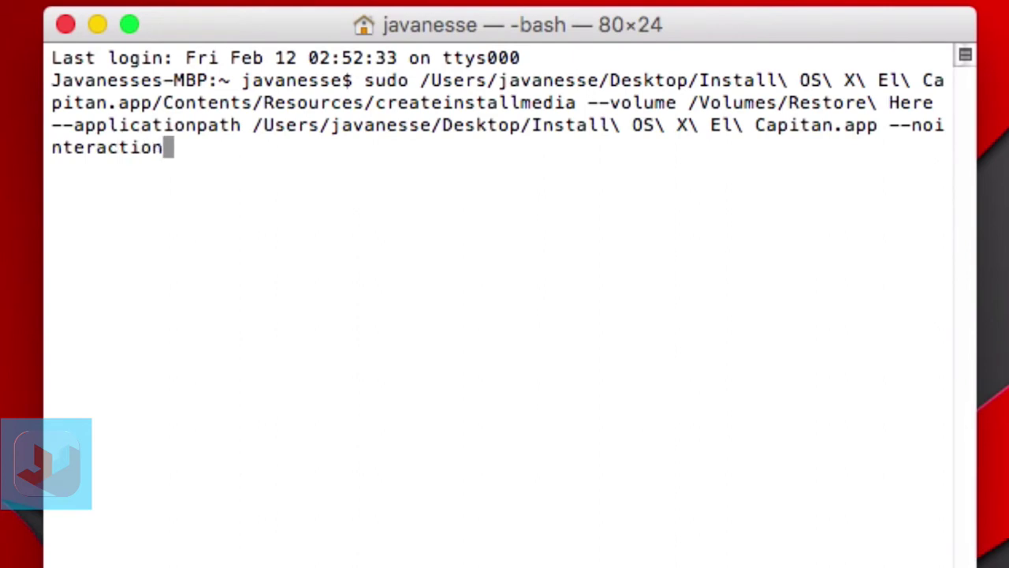
# - Run the createinstallmedia command, authorize it with the account password, and check its final output line
pyautogui.press('Return')
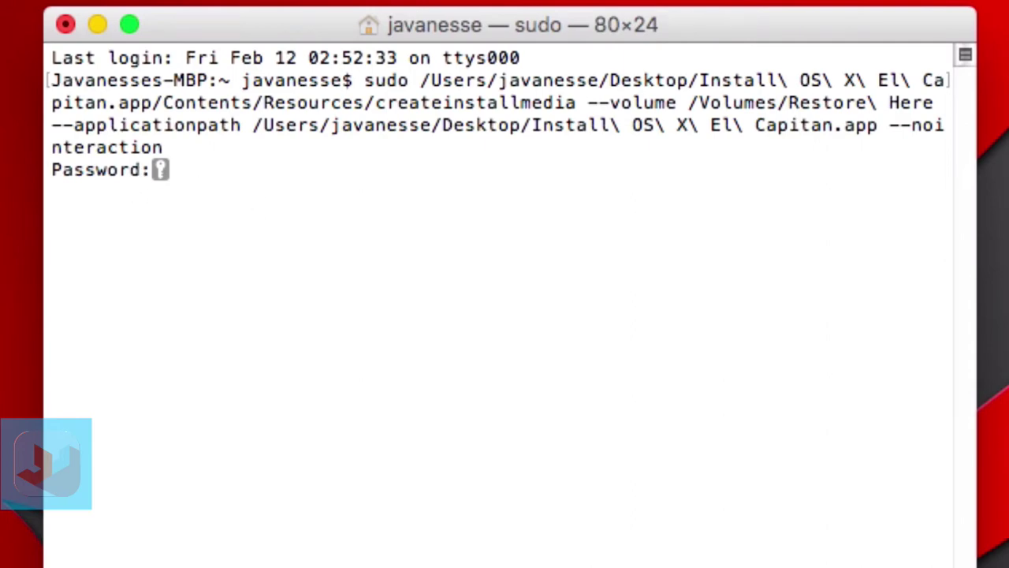
pyautogui.press('Return')
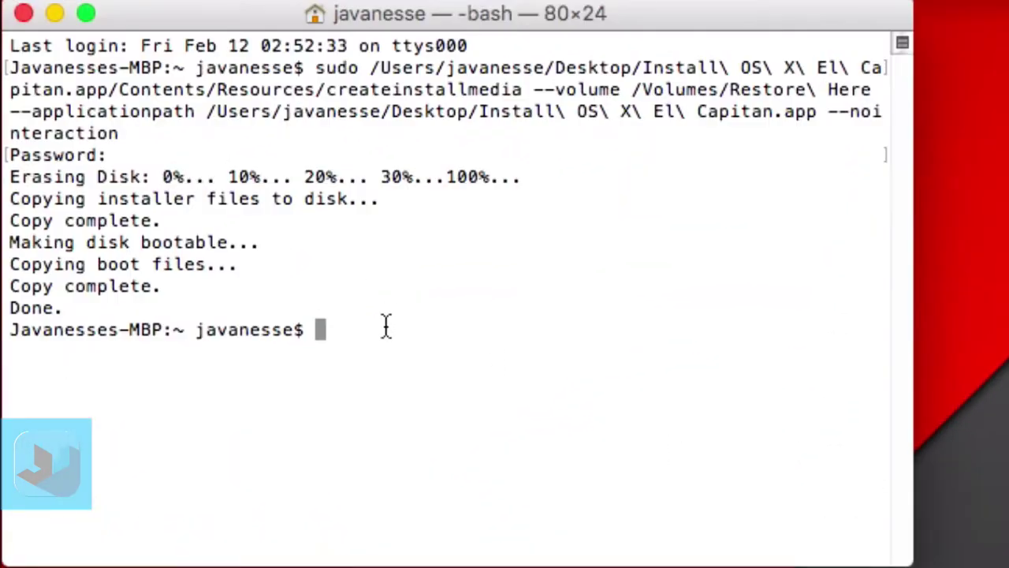
pyautogui.moveTo(82, 308); pyautogui.dragTo(5, 304)
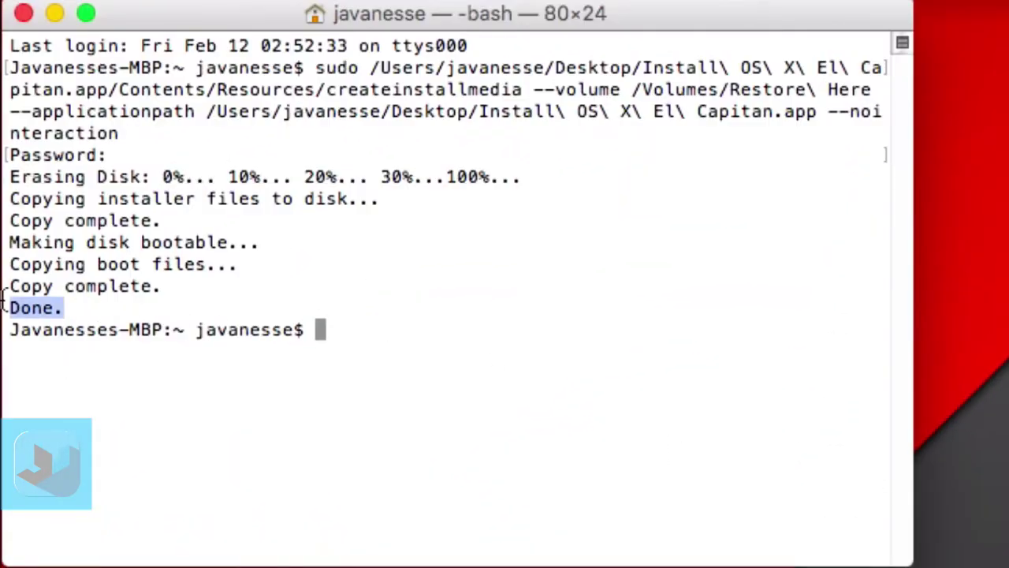
pyautogui.click(77, 305)
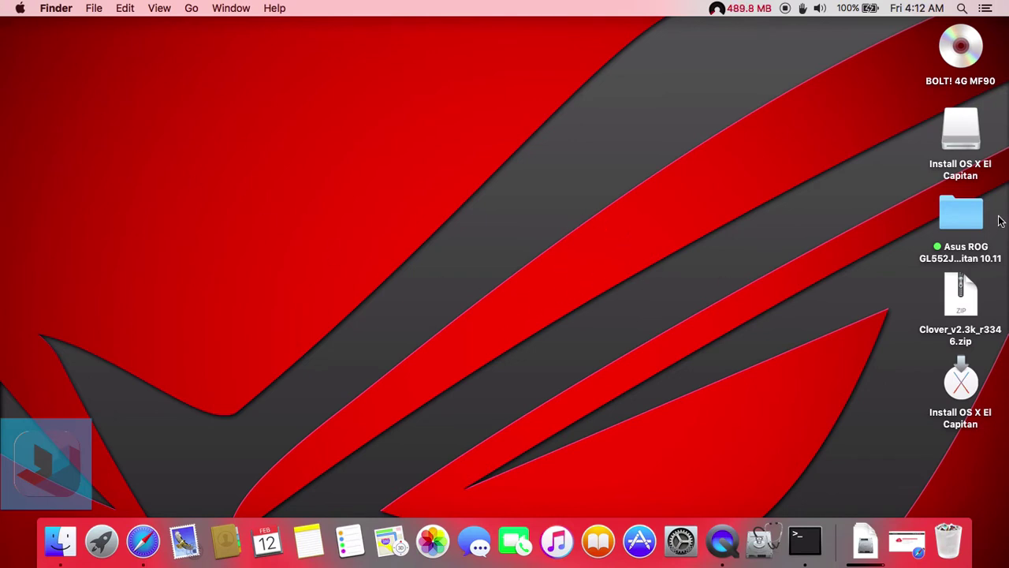
# - Copy the Asus ROG GL552JX folder and Clover_v2.3k_r3346.zip from the desktop onto the Install OS X El Capitan drive
pyautogui.click(967, 217)
pyautogui.click(956, 305)
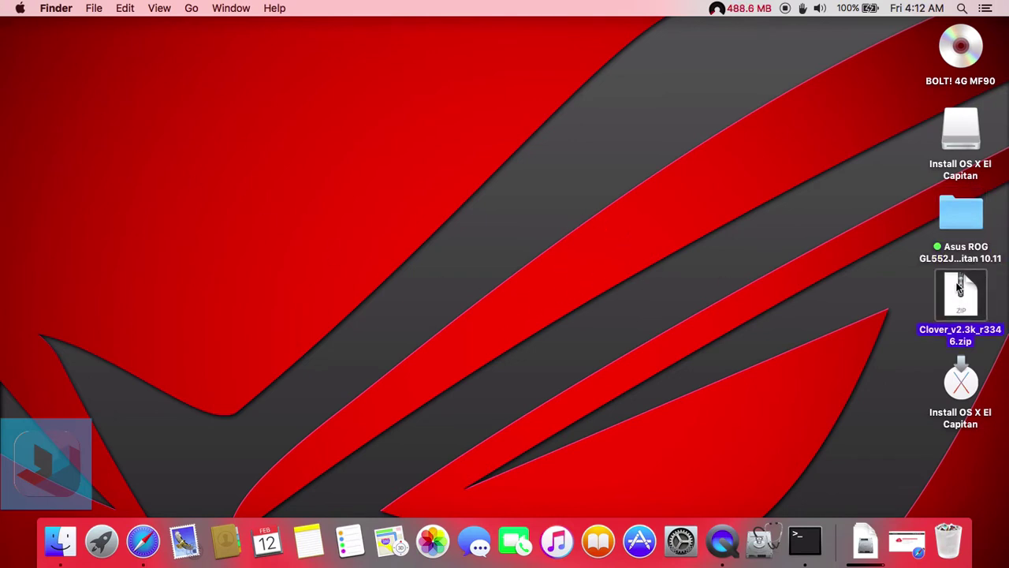
pyautogui.moveTo(899, 211); pyautogui.dragTo(988, 339)
pyautogui.moveTo(942, 231); pyautogui.dragTo(958, 124)
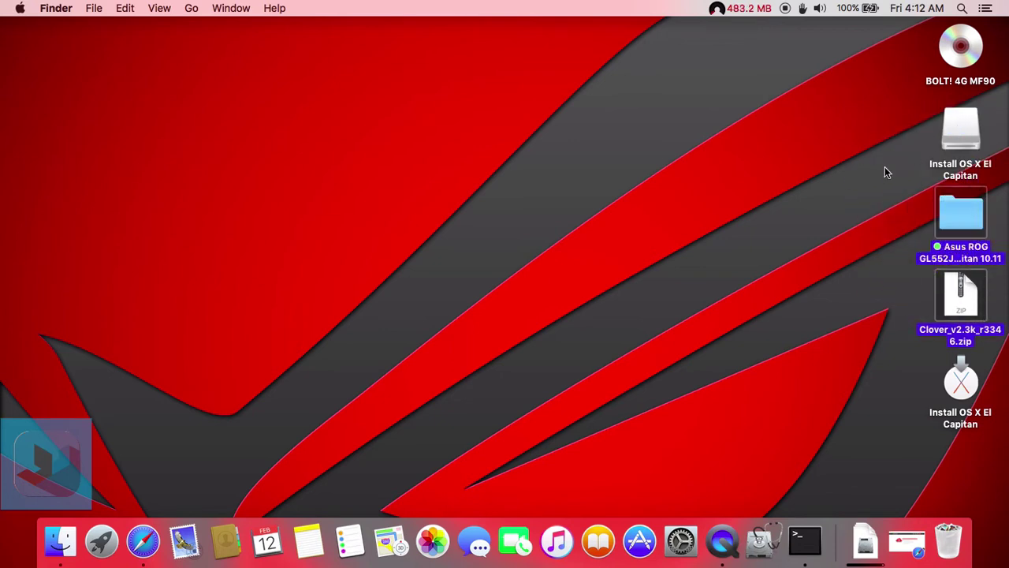
pyautogui.click(772, 232)
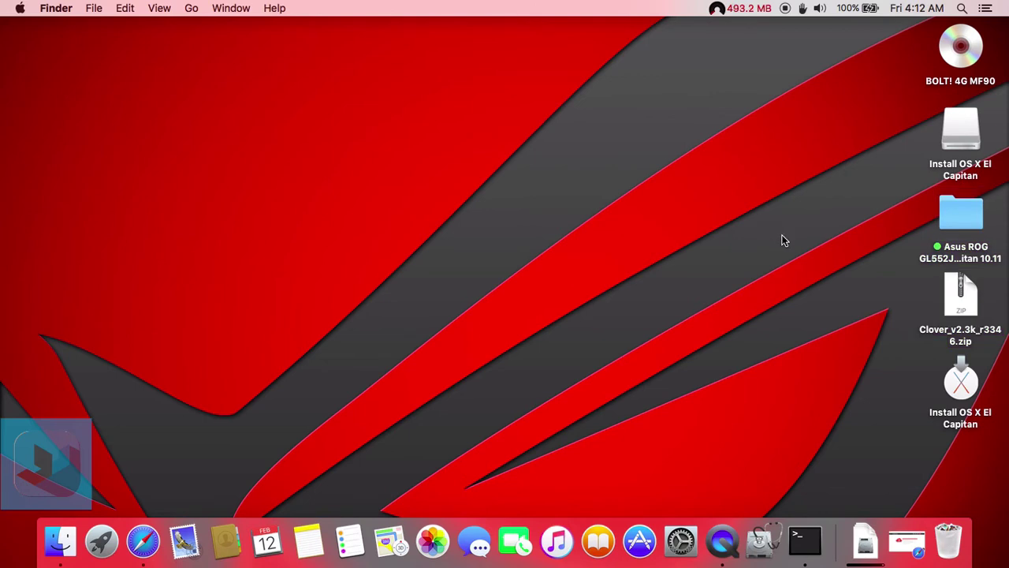
# - Extract Clover_v2.3k_r3346.zip on the desktop and move the extracted folder to an empty area
pyautogui.click(964, 294)
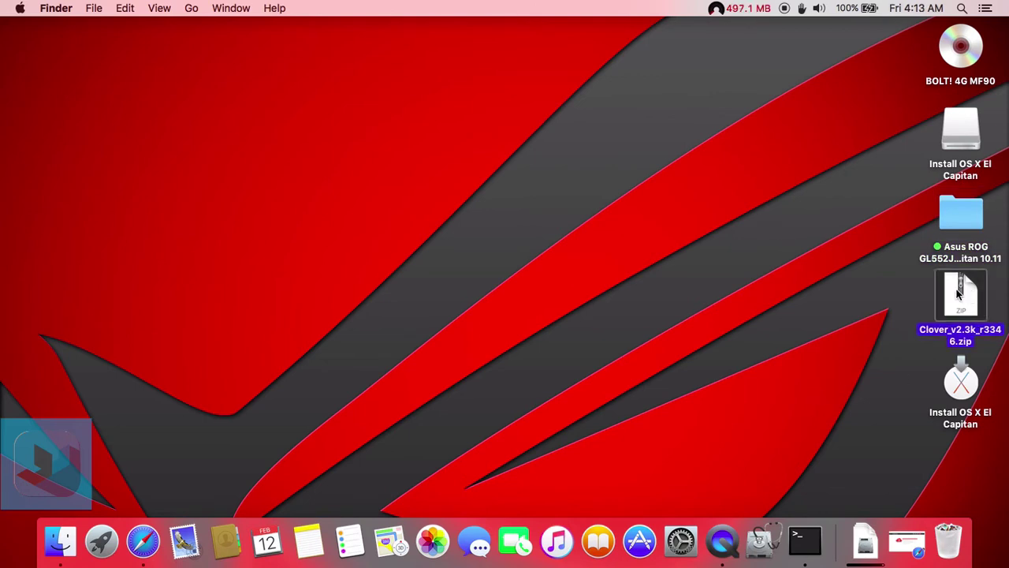
pyautogui.doubleClick(958, 293)
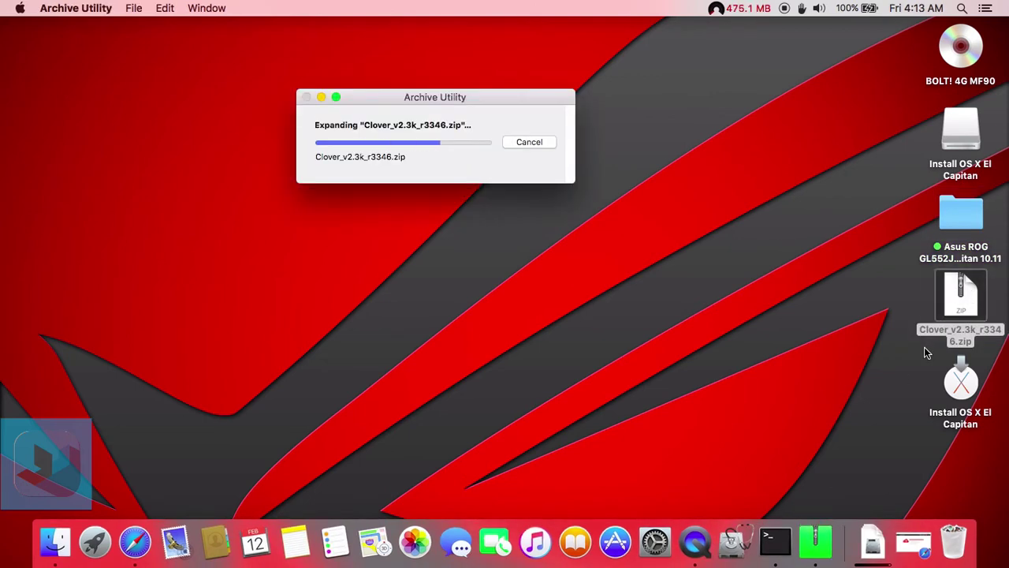
pyautogui.moveTo(984, 314); pyautogui.dragTo(807, 234)
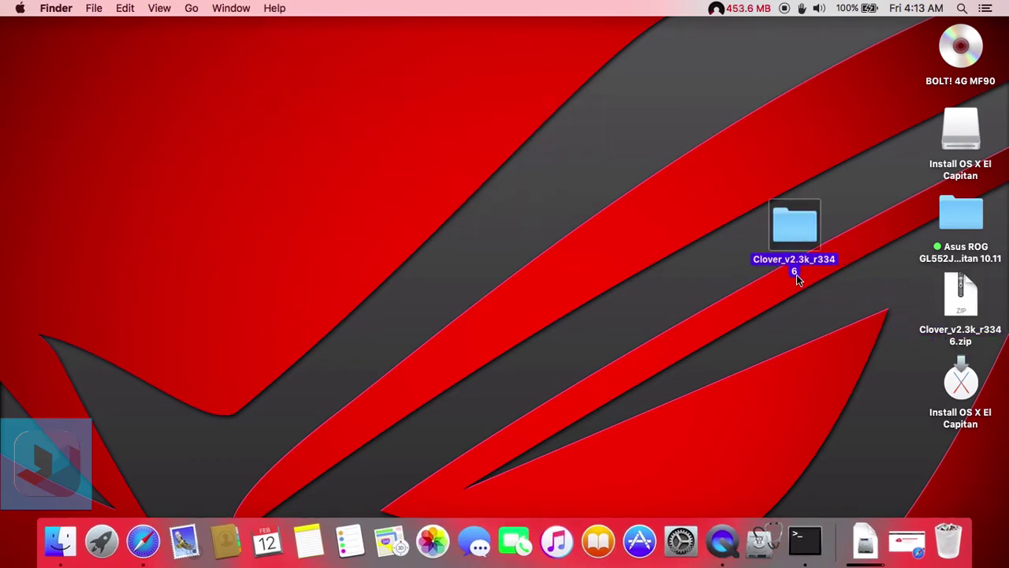
# - Launch Clover_v2.3k_r3346.pkg from the extracted folder and advance the installer to the installation type page
pyautogui.doubleClick(795, 229)
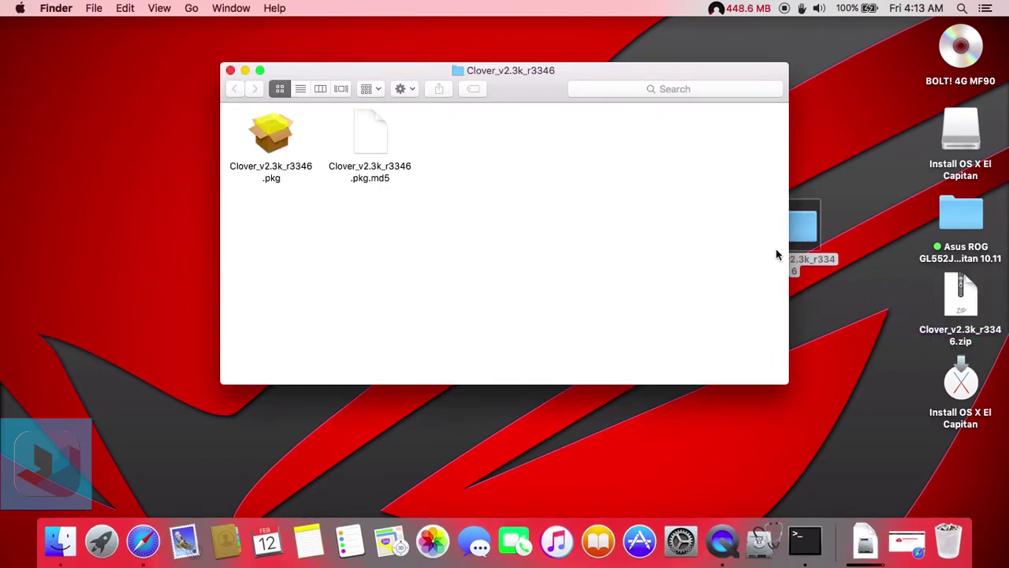
pyautogui.doubleClick(267, 135)
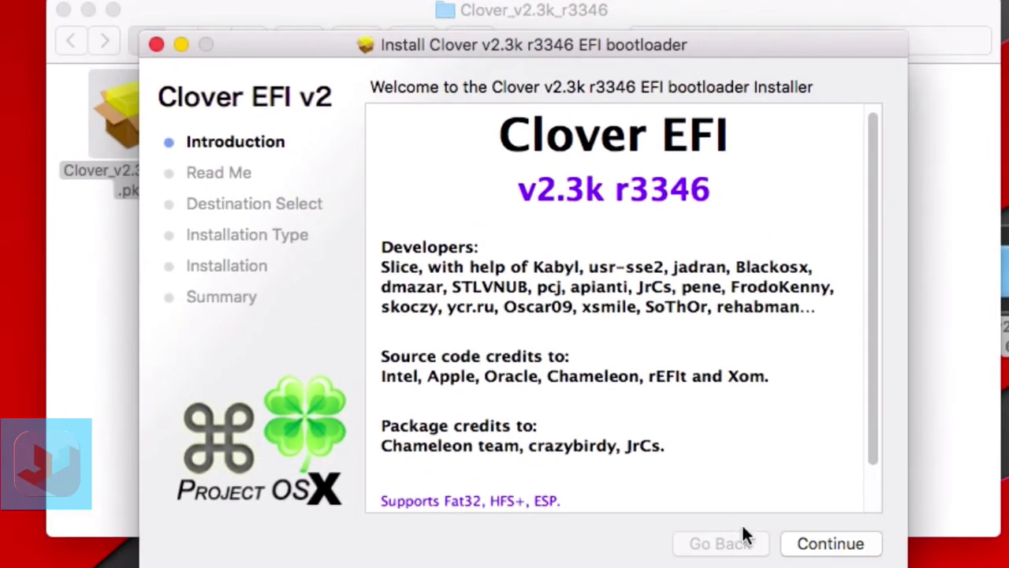
pyautogui.click(743, 465)
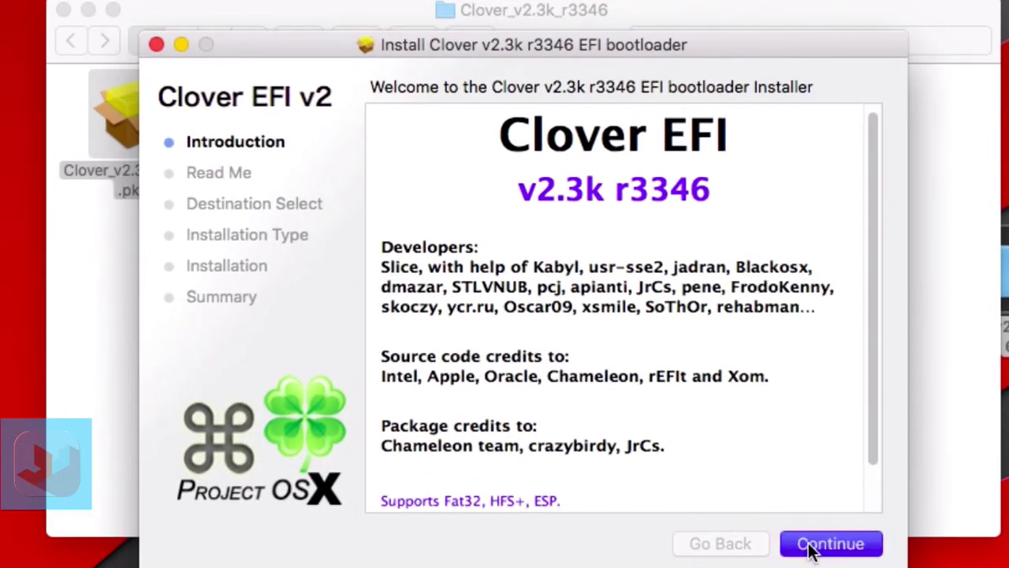
pyautogui.click(795, 545)
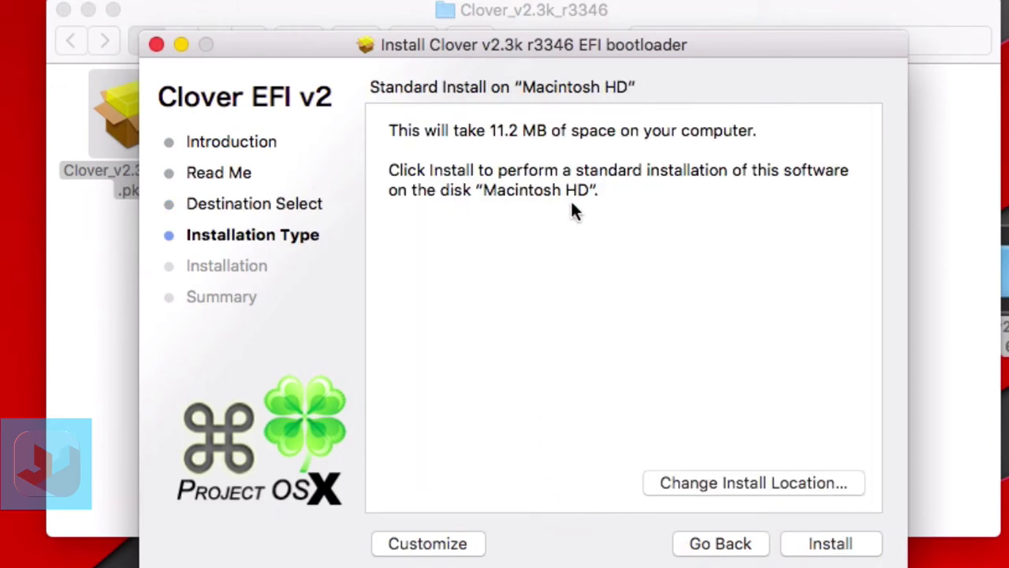
# - Change the Clover install location to the Install OS X El Capitan drive
pyautogui.click(763, 485)
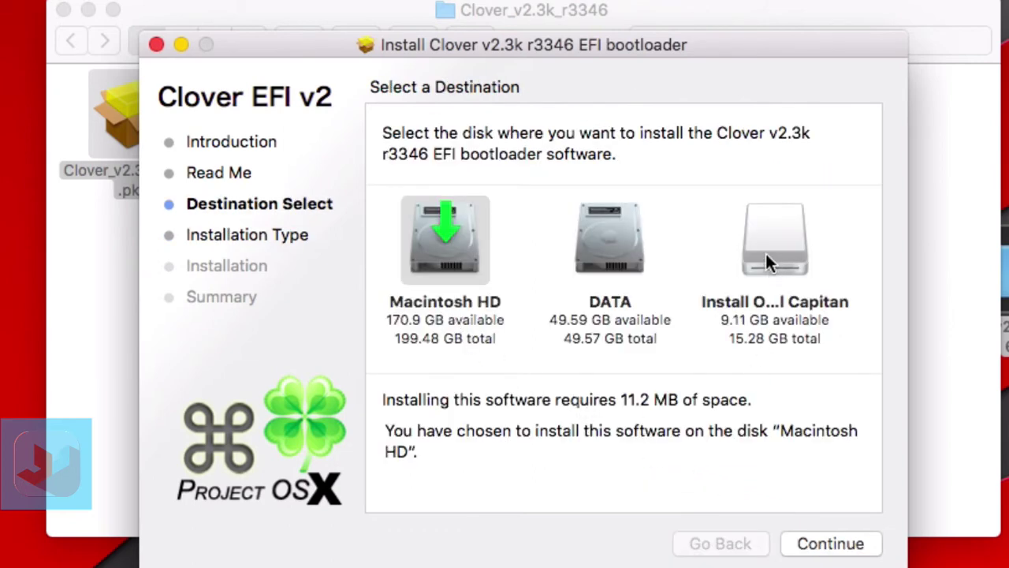
pyautogui.click(753, 272)
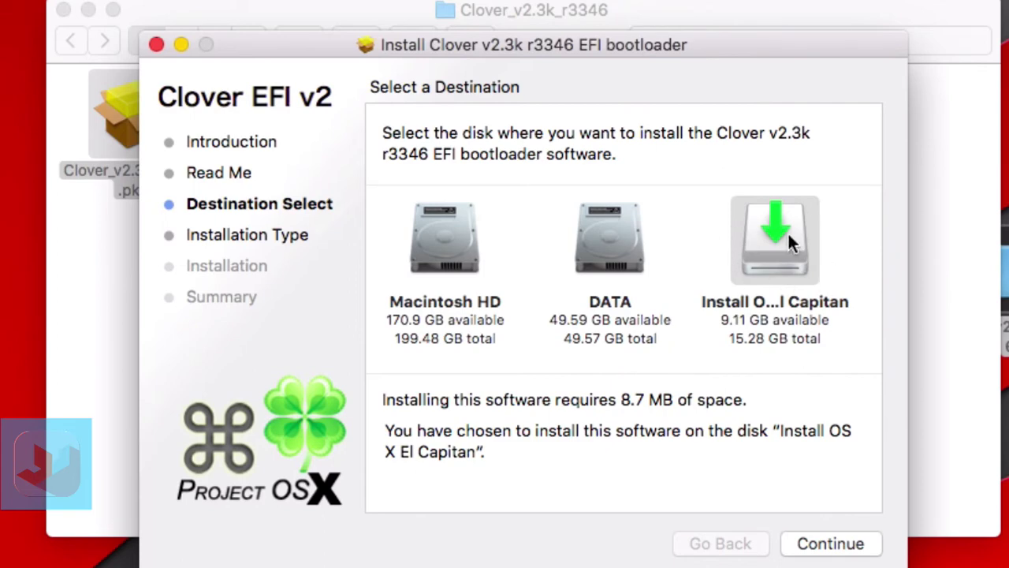
pyautogui.click(845, 552)
# - Customize the Clover installation by enabling Install boot0af in MBR in the Bootloader group
pyautogui.click(453, 552)
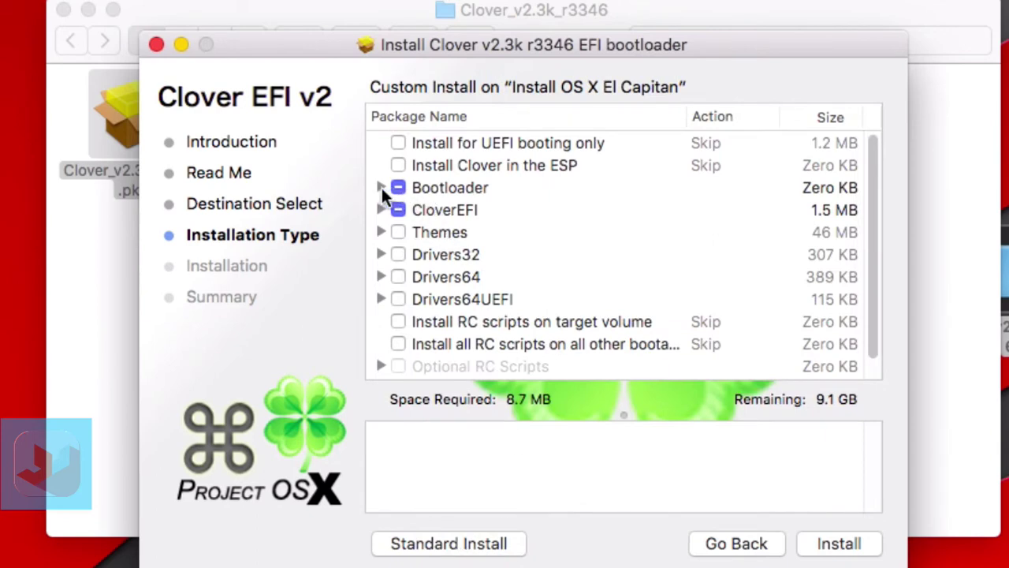
pyautogui.click(381, 187)
pyautogui.click(417, 232)
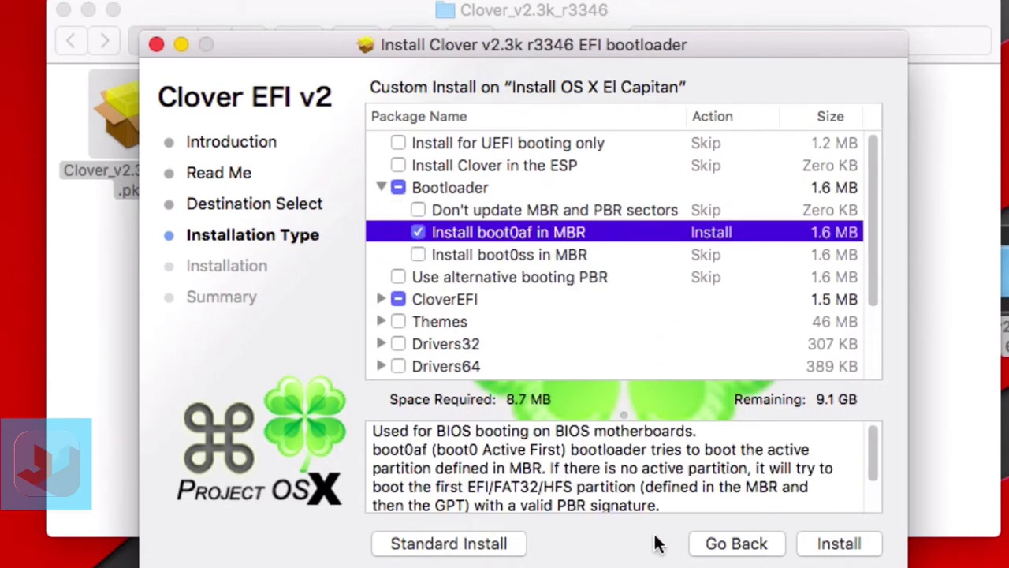
# - Install Clover with the customized options, authorize with the account password, and close the installer when it finishes
pyautogui.click(834, 544)
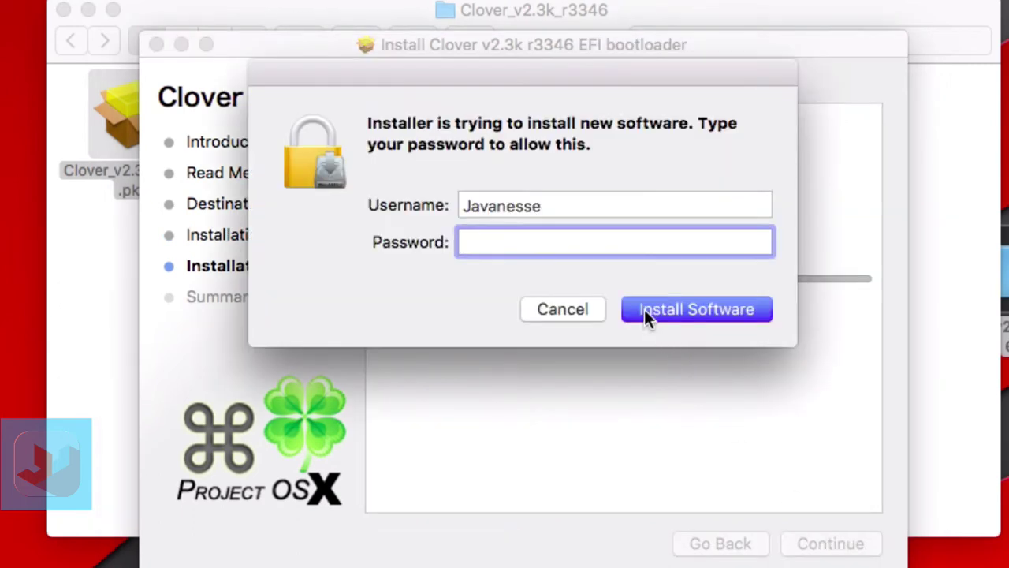
pyautogui.write('•')
pyautogui.click(692, 304)
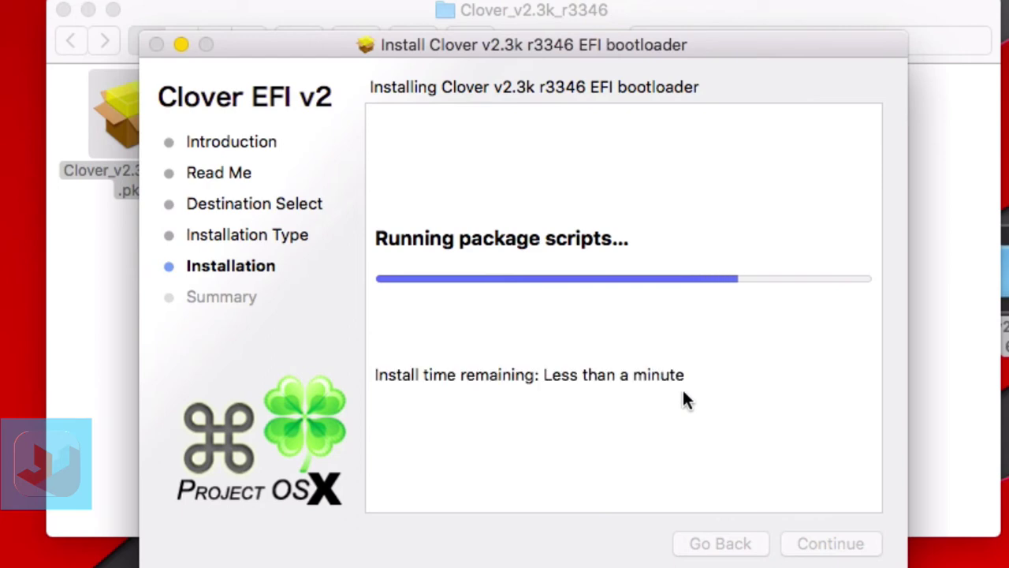
pyautogui.scroll(-5, 682, 386)
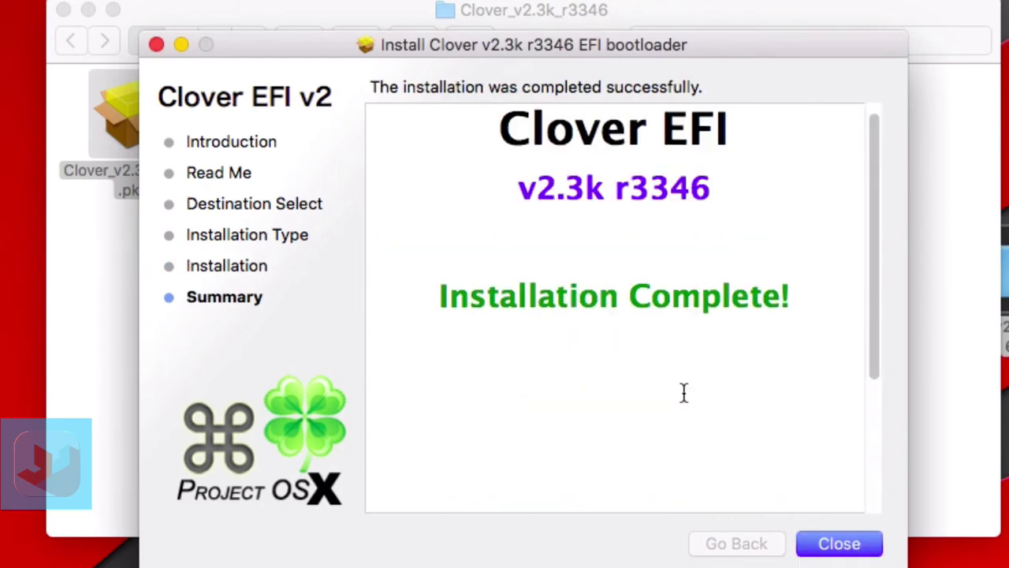
pyautogui.moveTo(438, 272); pyautogui.dragTo(800, 273)
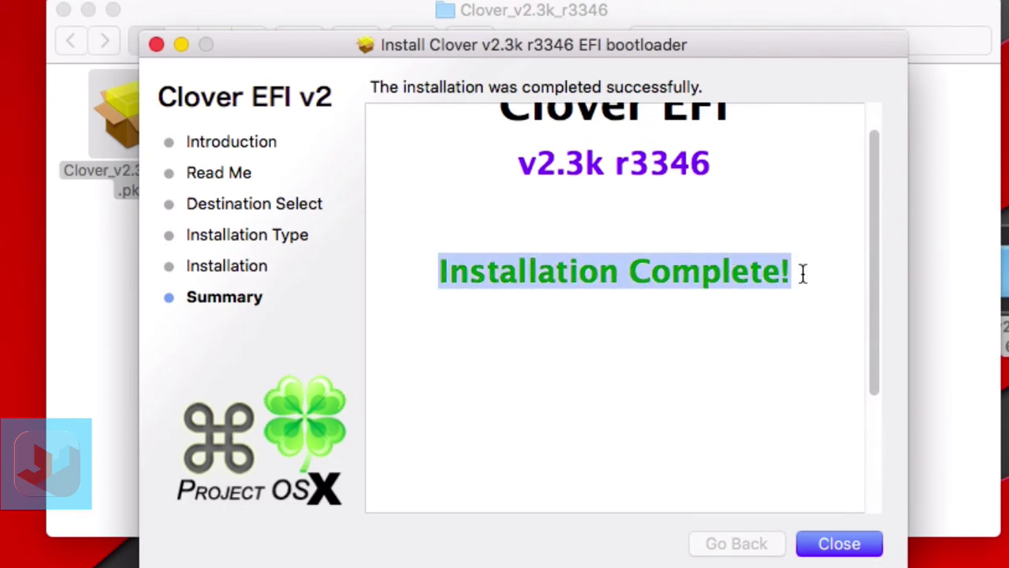
pyautogui.click(850, 551)
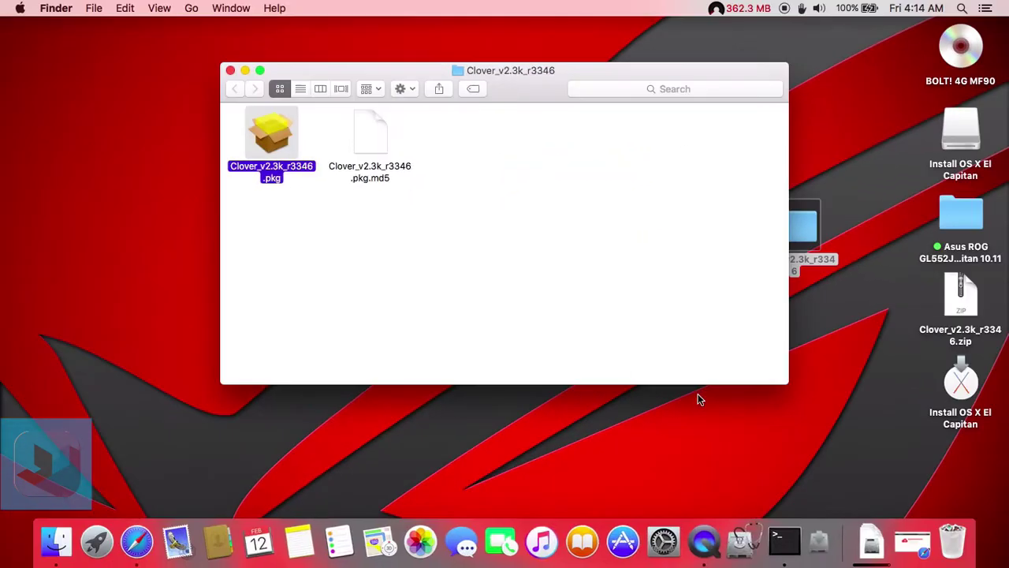
# - Close the Clover folder window and delete the extracted Clover_v2.3k_r3346 folder from the desktop
pyautogui.click(65, 10)
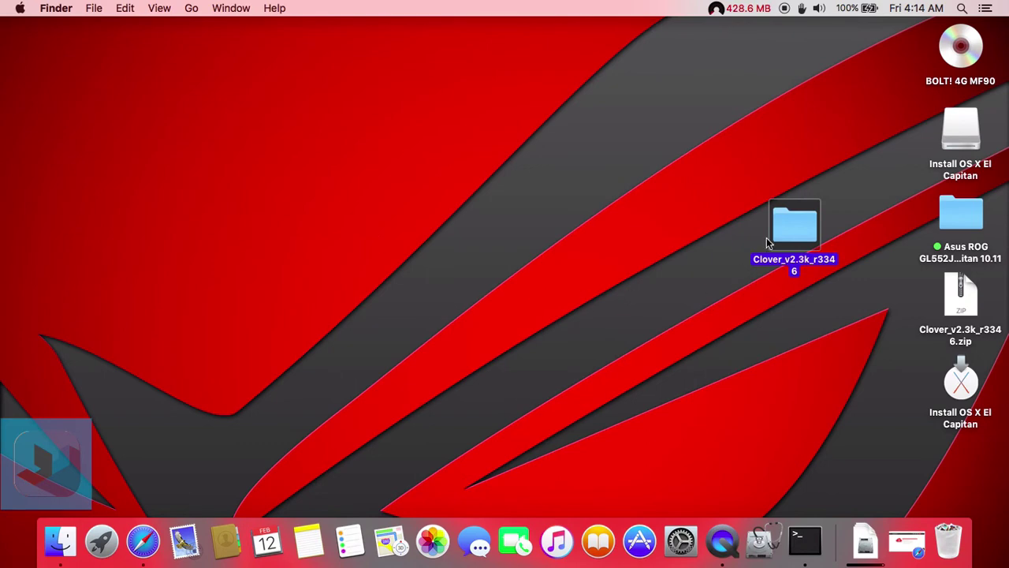
pyautogui.rightClick(791, 227)
pyautogui.click(709, 204)
# - Open the desktop's Asus ROG GL552JX - El Capitan 10.11 folder and the Install OS X El Capitan drive in adjacent windows
pyautogui.click(950, 219)
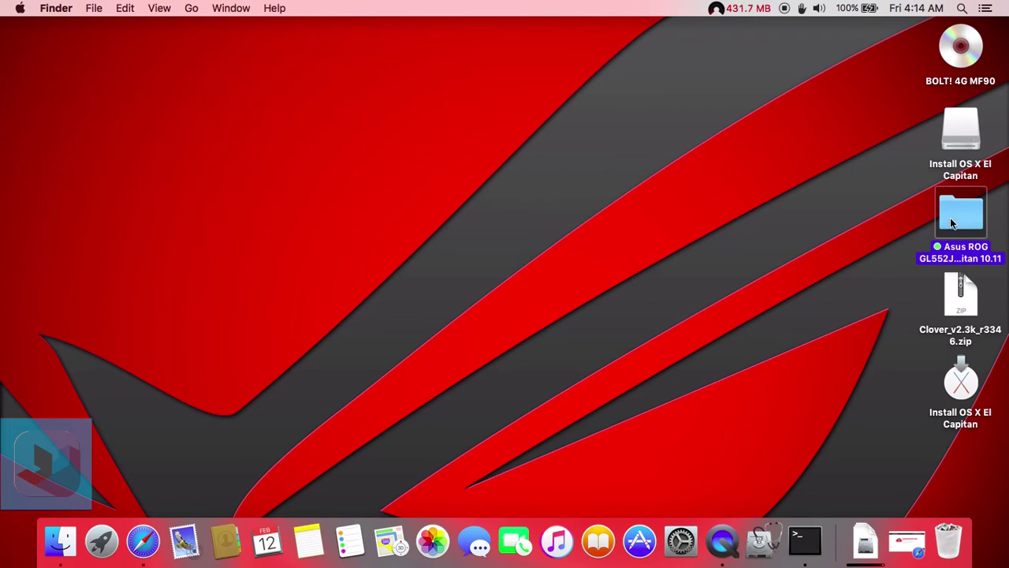
pyautogui.doubleClick(950, 226)
pyautogui.moveTo(423, 117); pyautogui.dragTo(484, 105)
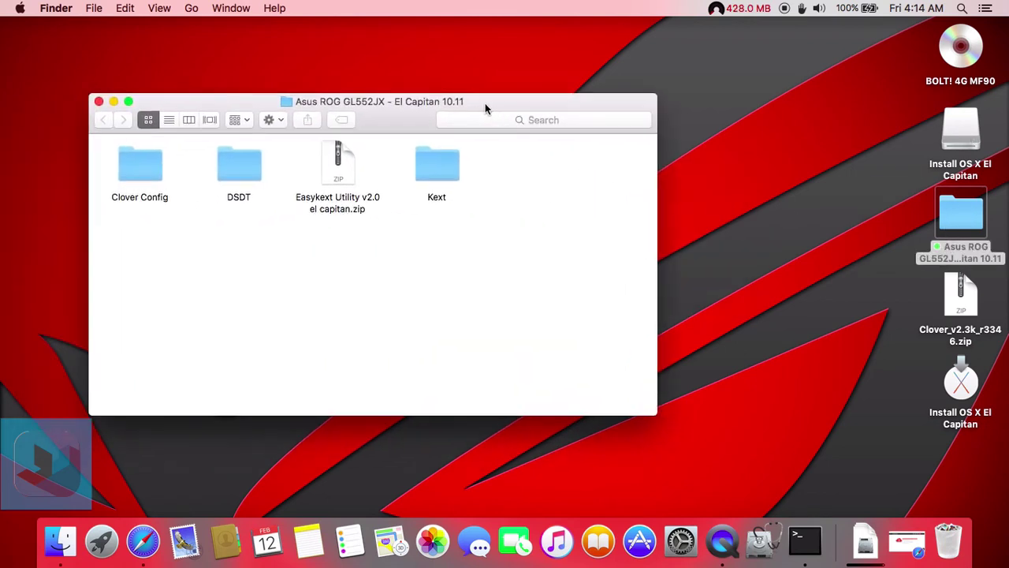
pyautogui.click(958, 136)
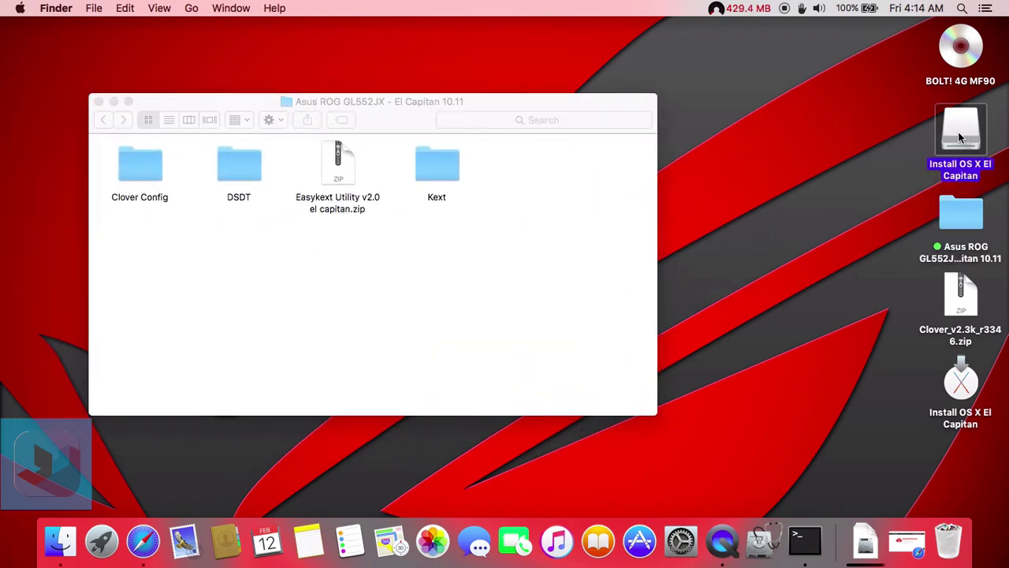
pyautogui.doubleClick(958, 135)
pyautogui.moveTo(268, 120); pyautogui.dragTo(465, 90)
pyautogui.moveTo(255, 102); pyautogui.dragTo(207, 114)
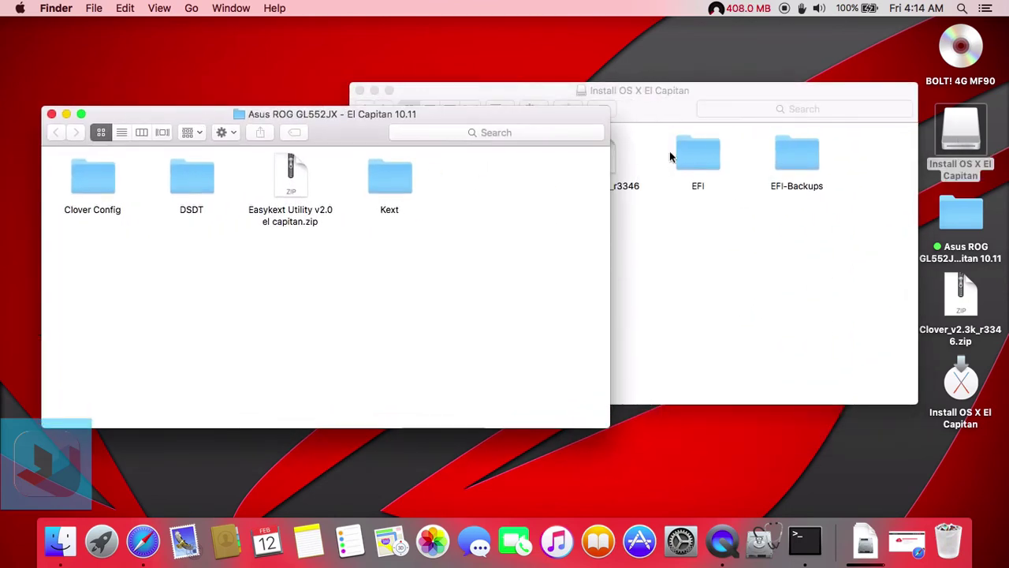
pyautogui.click(670, 94)
pyautogui.moveTo(670, 93); pyautogui.dragTo(701, 91)
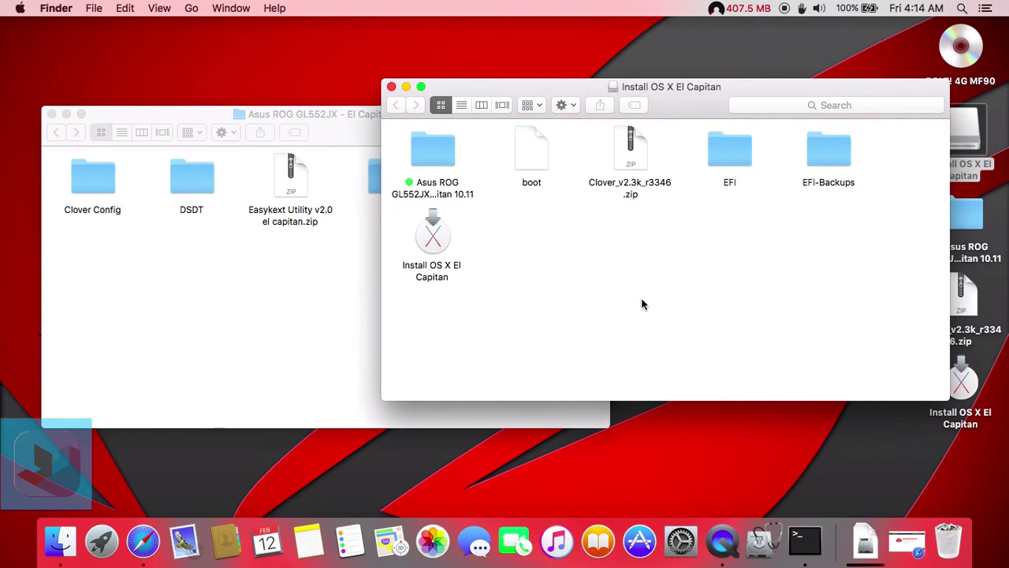
pyautogui.click(425, 186)
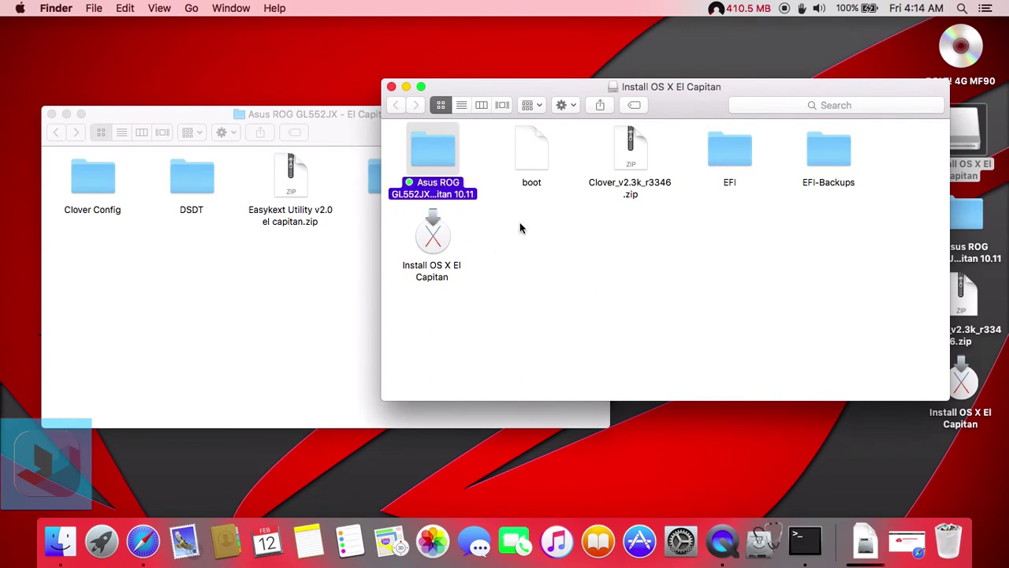
# - Open the CLOVER folder inside EFI on the Install OS X El Capitan drive, keeping the Asus ROG support folder visible alongside
pyautogui.click(627, 164)
pyautogui.moveTo(709, 112); pyautogui.dragTo(630, 110)
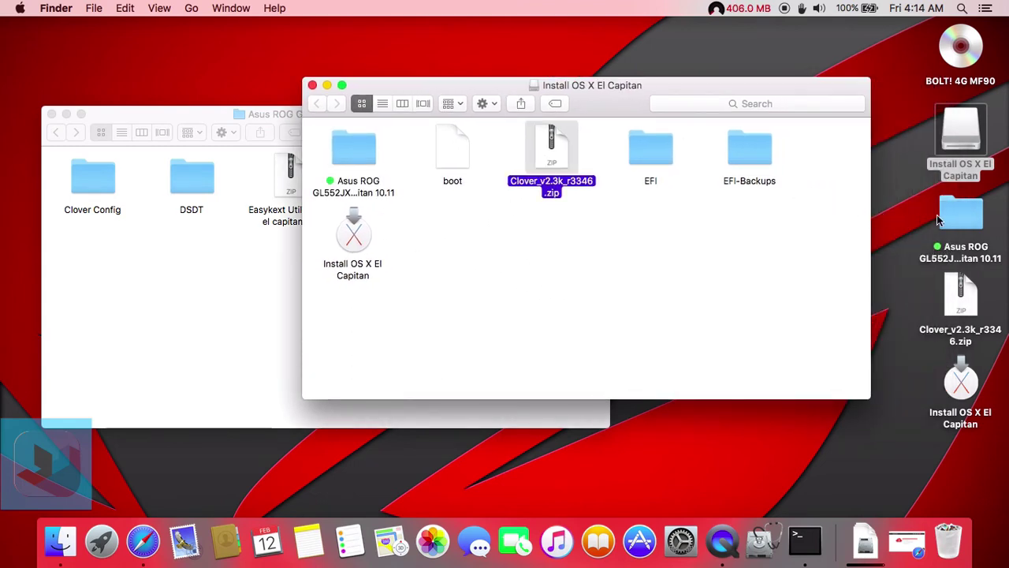
pyautogui.doubleClick(655, 144)
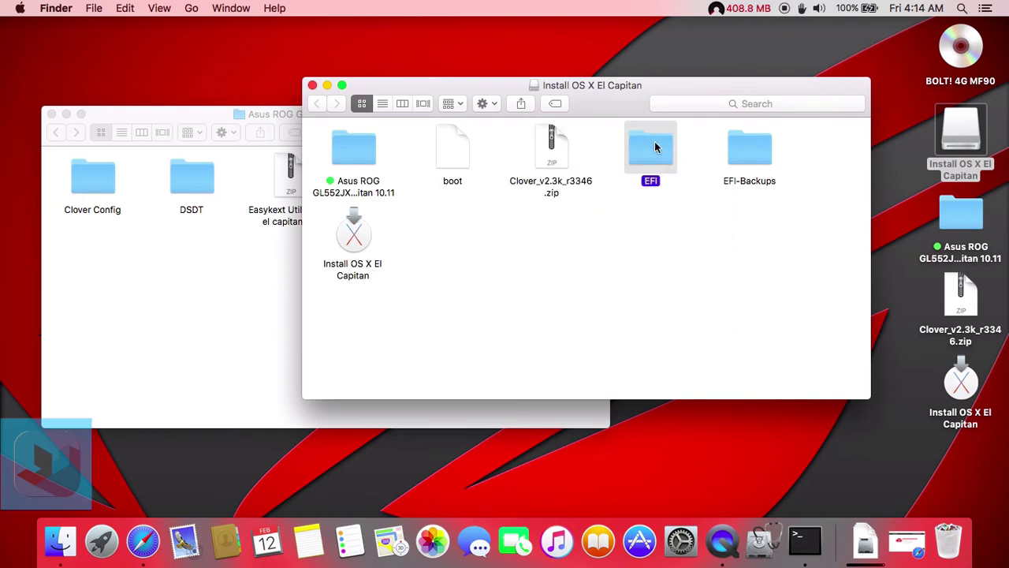
pyautogui.moveTo(623, 104); pyautogui.dragTo(737, 107)
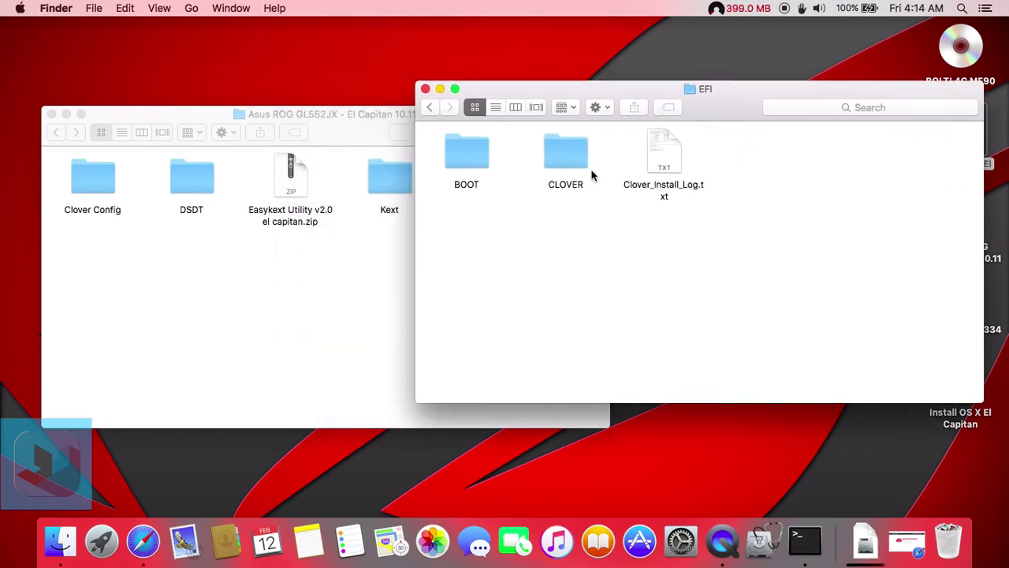
pyautogui.doubleClick(557, 157)
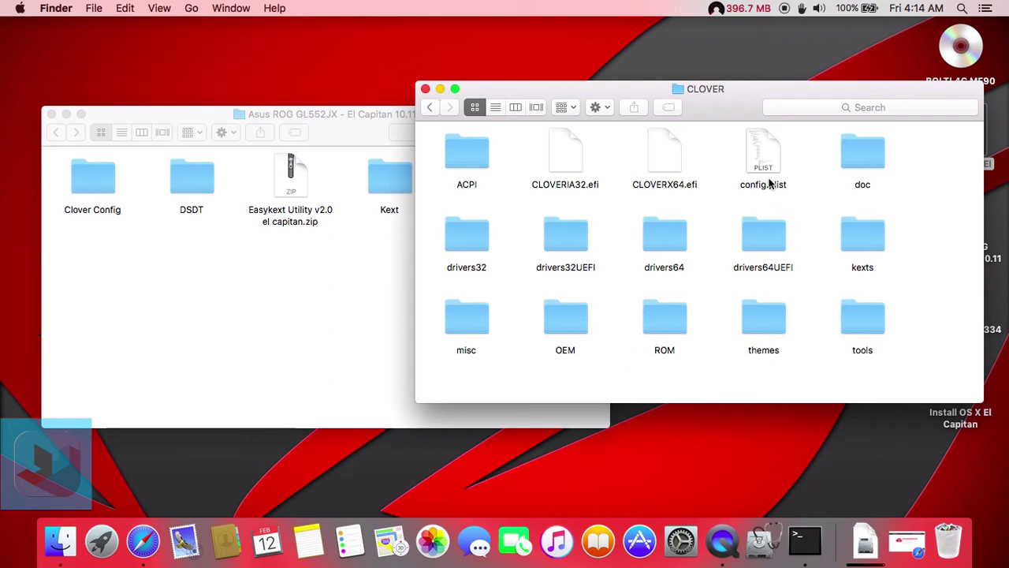
# - Replace config.plist in the drive's CLOVER folder with the one from Clover Config, authorizing with the account password
pyautogui.doubleClick(96, 189)
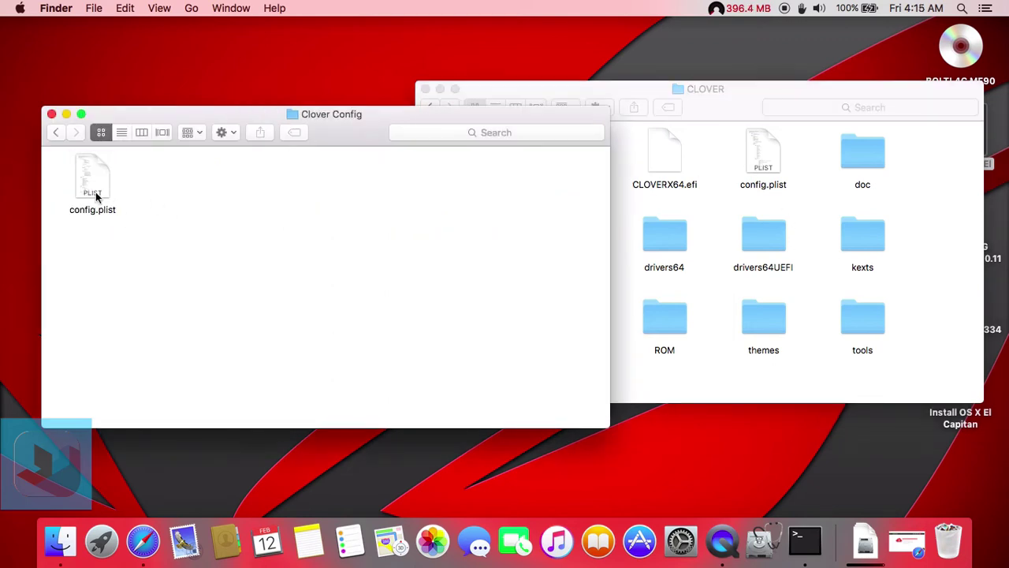
pyautogui.moveTo(104, 204); pyautogui.dragTo(806, 235)
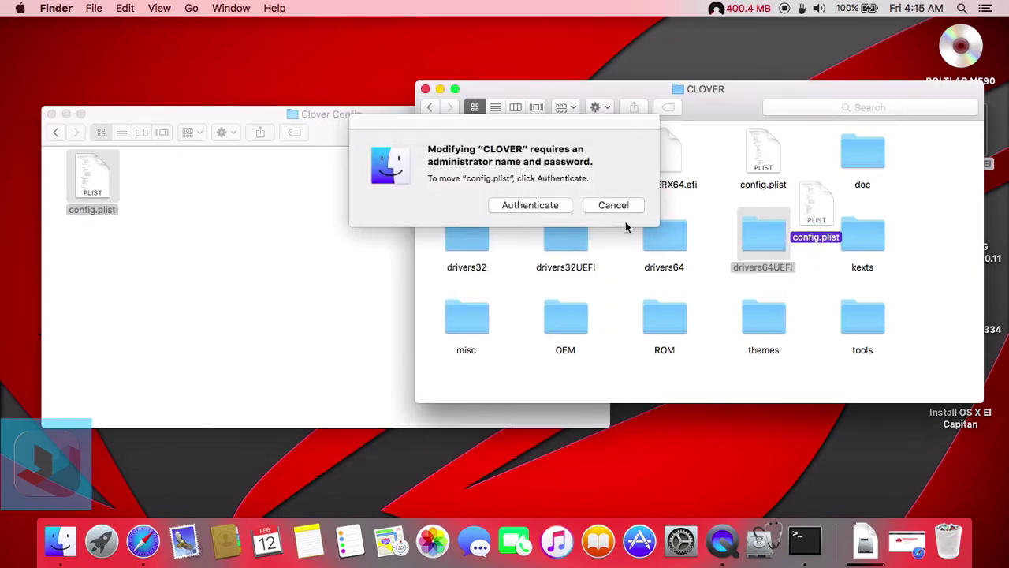
pyautogui.click(530, 207)
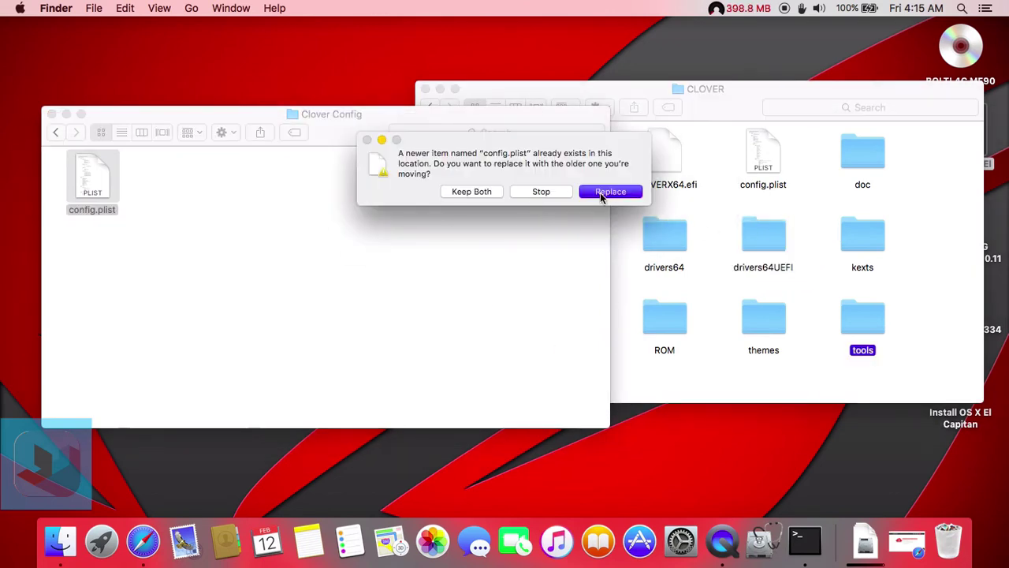
pyautogui.click(610, 191)
pyautogui.write('•')
pyautogui.press('Return')
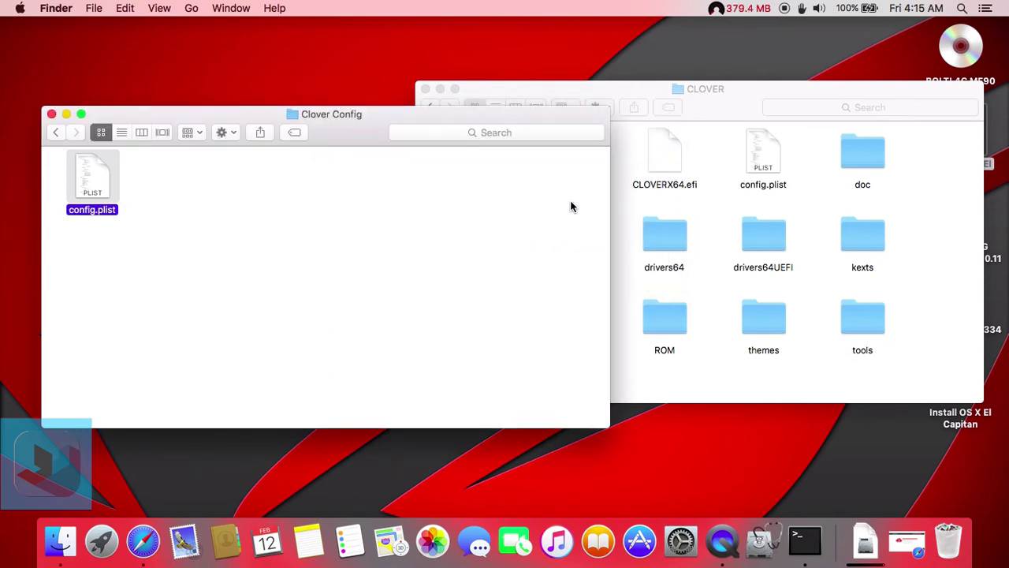
# - Open the support folder's DSDT folder and the drive's CLOVER/ACPI/patched folder side by side
pyautogui.click(701, 211)
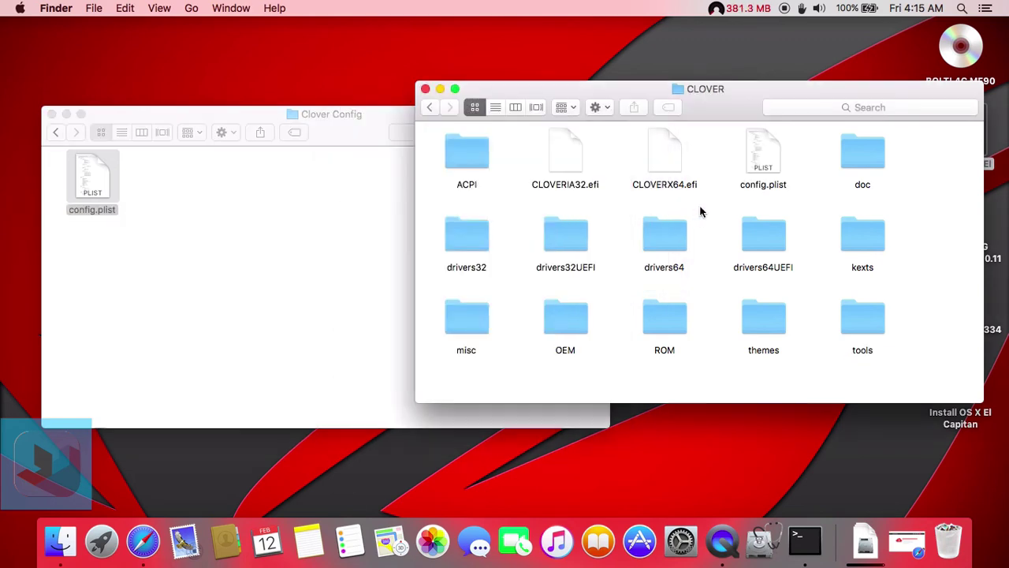
pyautogui.click(47, 134)
pyautogui.click(55, 132)
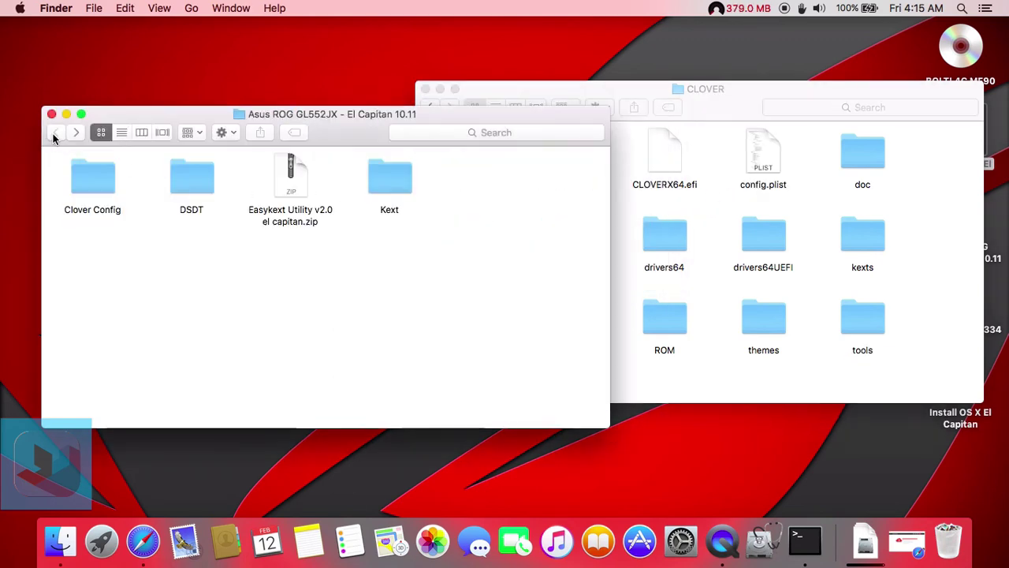
pyautogui.click(194, 182)
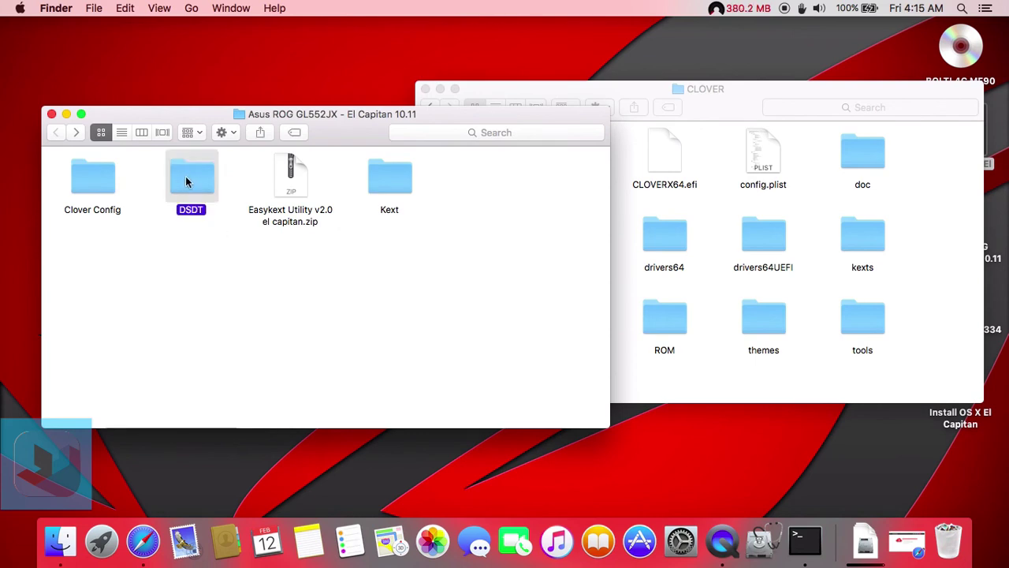
pyautogui.doubleClick(186, 181)
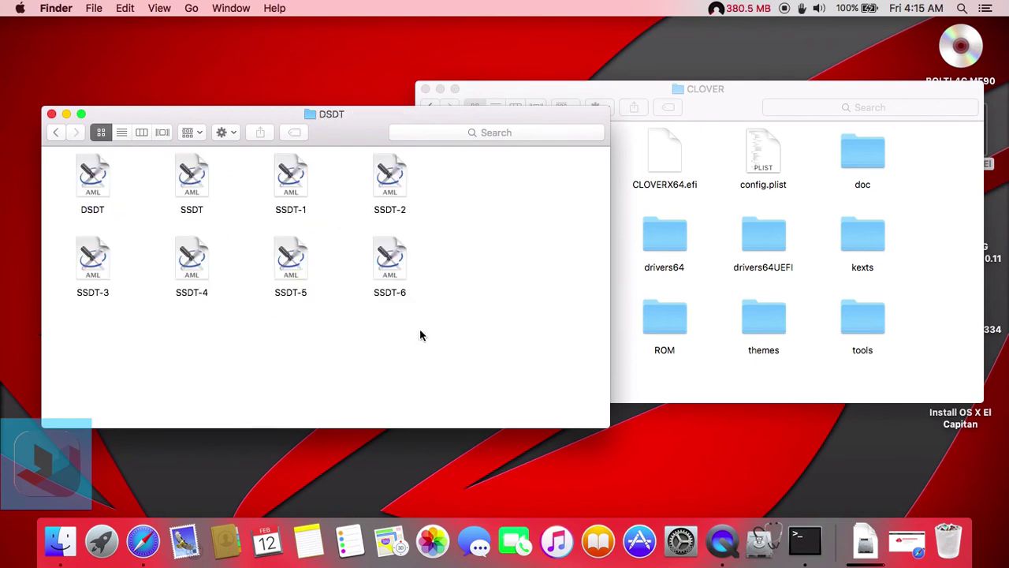
pyautogui.click(699, 216)
pyautogui.doubleClick(466, 158)
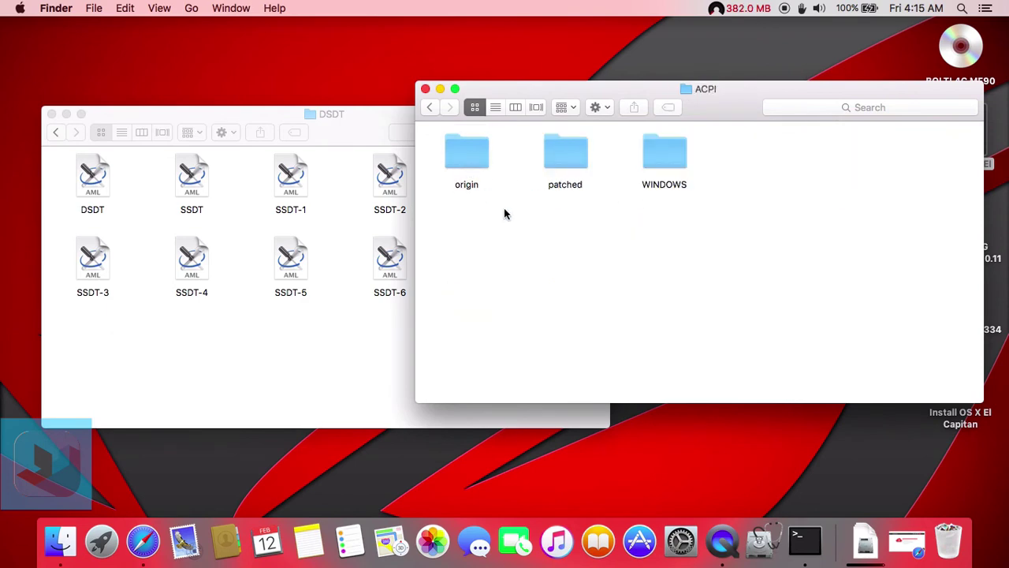
pyautogui.doubleClick(568, 162)
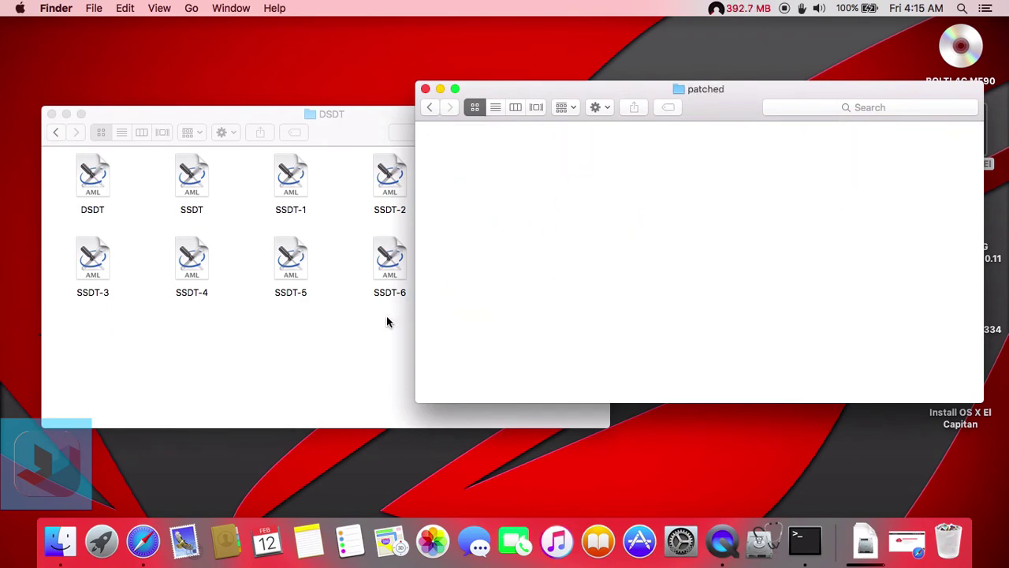
# - Copy DSDT, SSDT and SSDT-1 through SSDT-6 into the patched folder, authorizing with the account password
pyautogui.click(160, 348)
pyautogui.moveTo(85, 341); pyautogui.dragTo(779, 217)
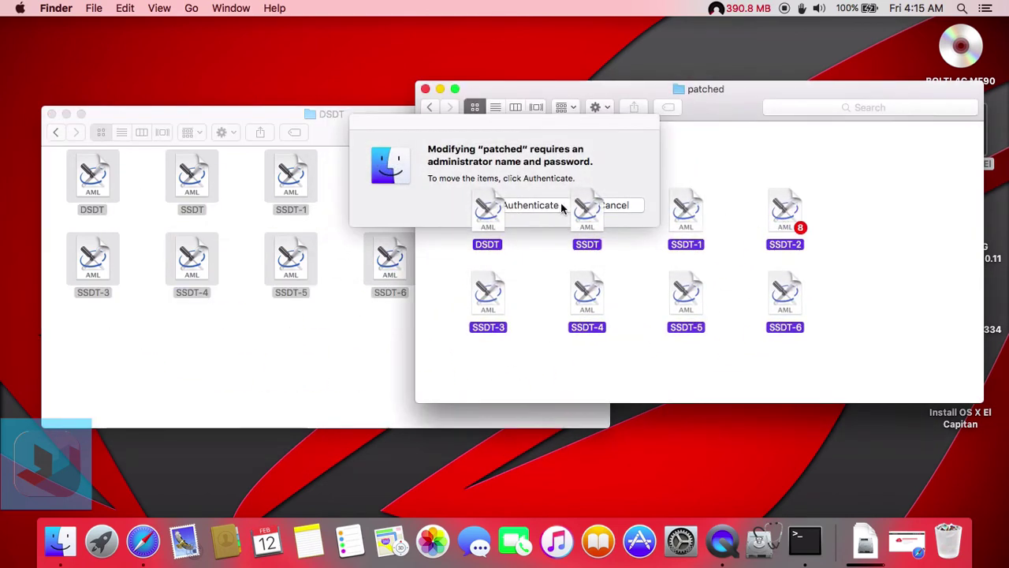
pyautogui.click(528, 204)
pyautogui.write('a')
pyautogui.press('Return')
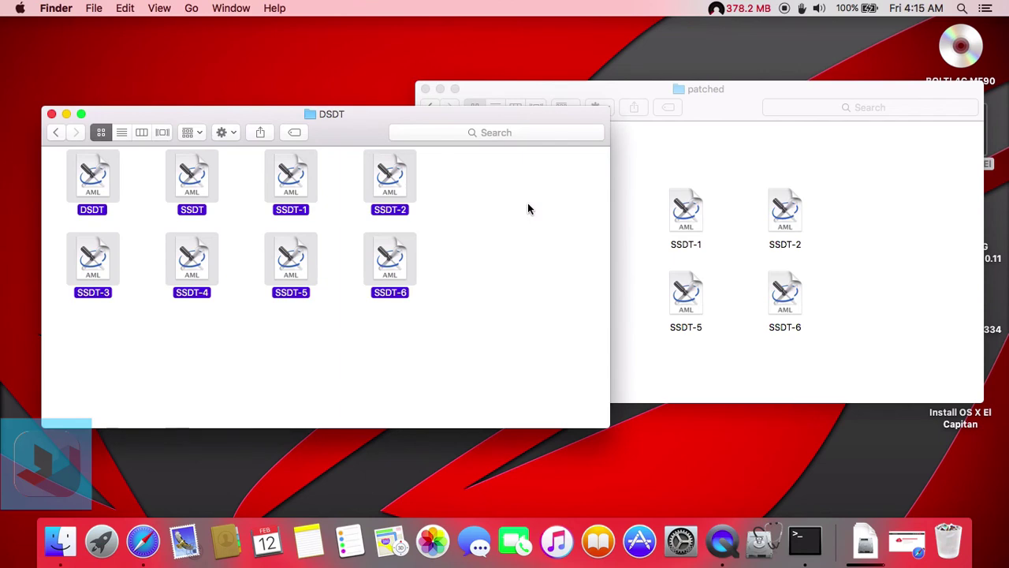
# - Return the drive window to the CLOVER folder and show the support folder's Kext folder as a list
pyautogui.click(59, 133)
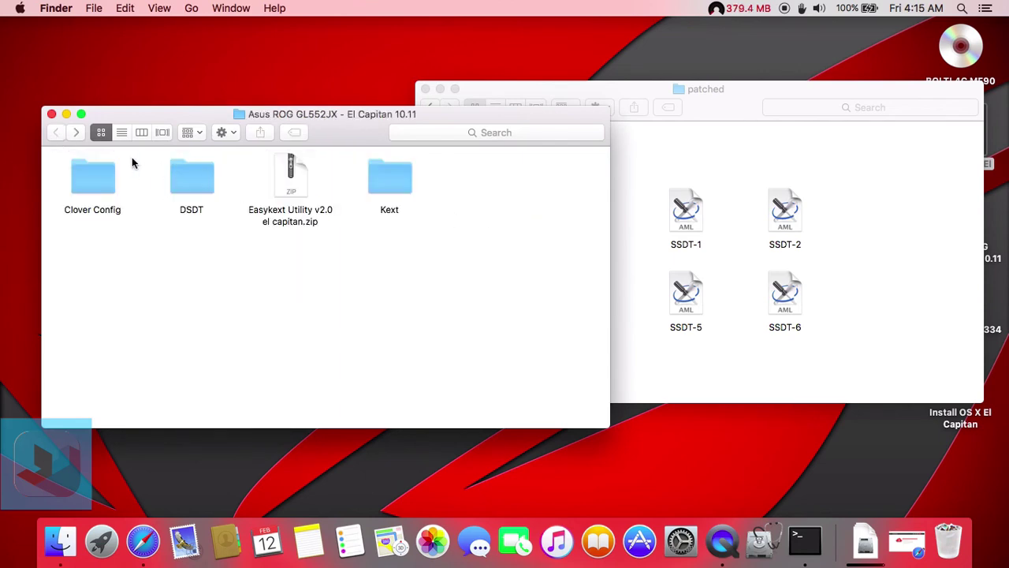
pyautogui.click(651, 145)
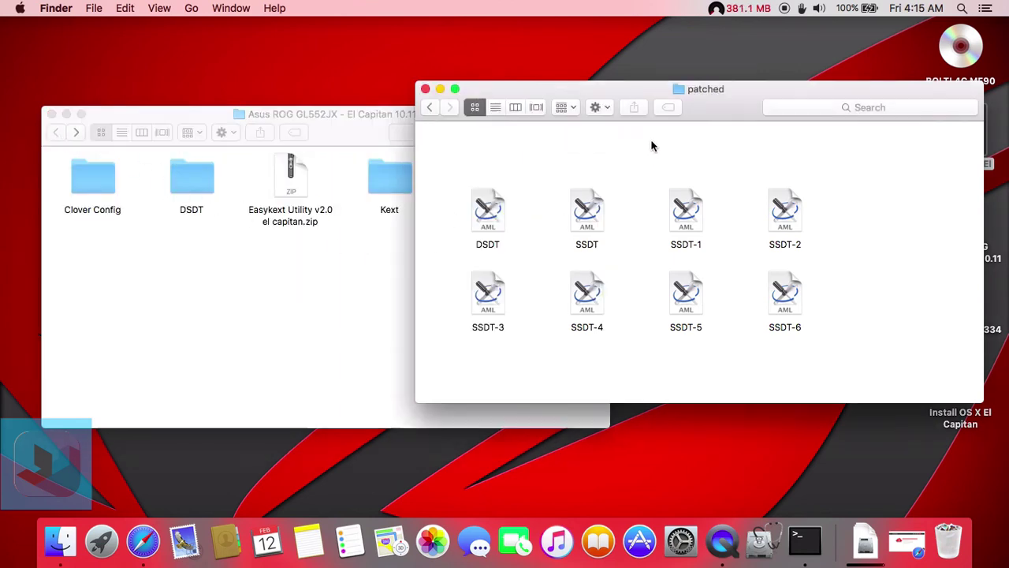
pyautogui.click(429, 109)
pyautogui.click(429, 108)
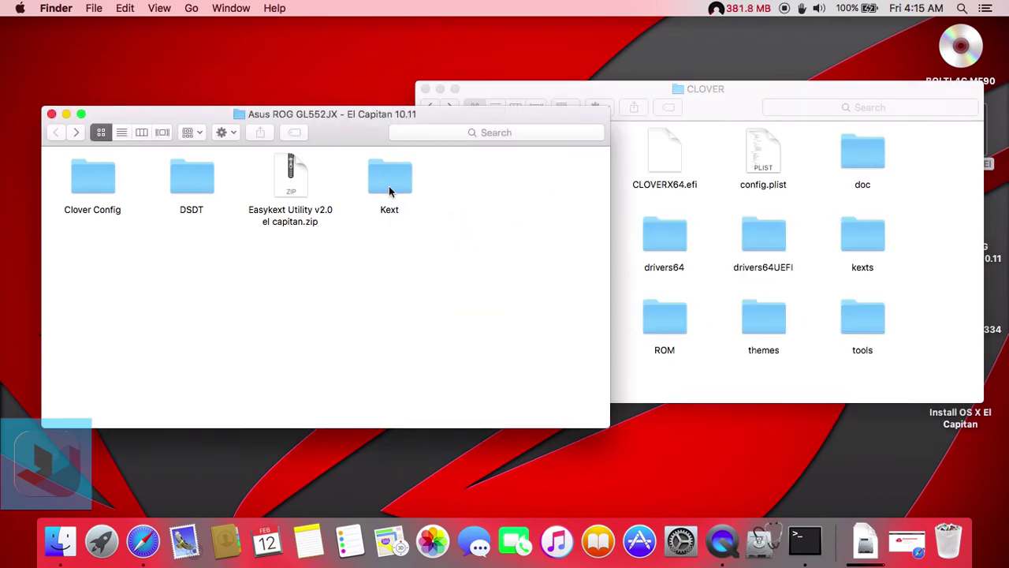
pyautogui.doubleClick(389, 186)
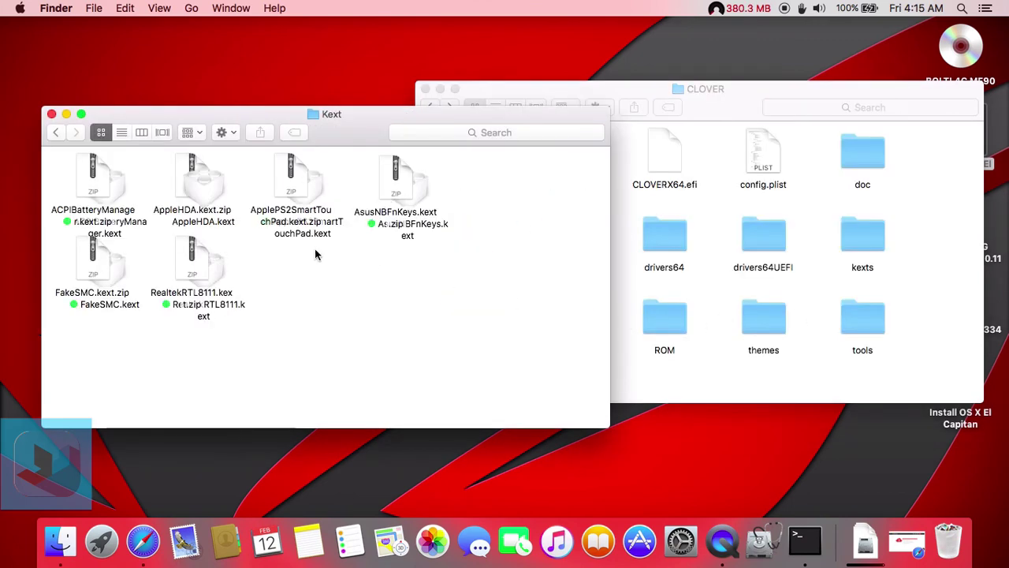
pyautogui.click(123, 133)
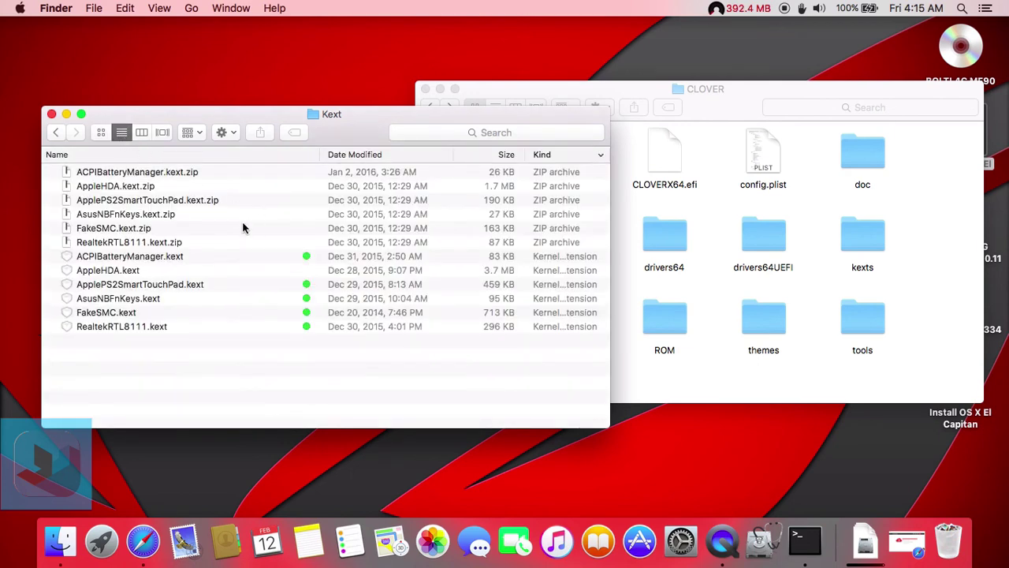
# - Open the 10.11 folder inside the drive's CLOVER/kexts folder
pyautogui.click(141, 257)
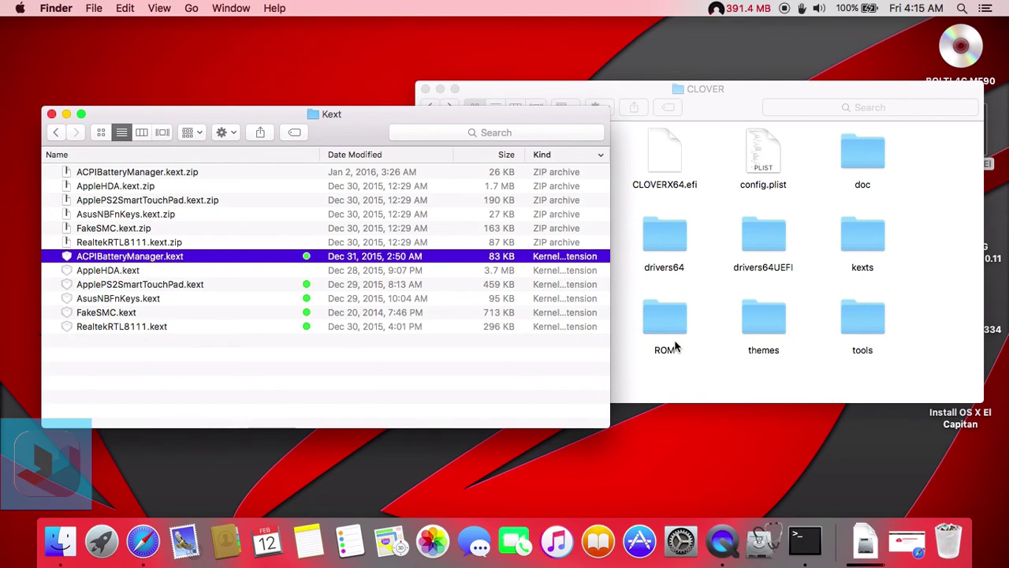
pyautogui.click(690, 322)
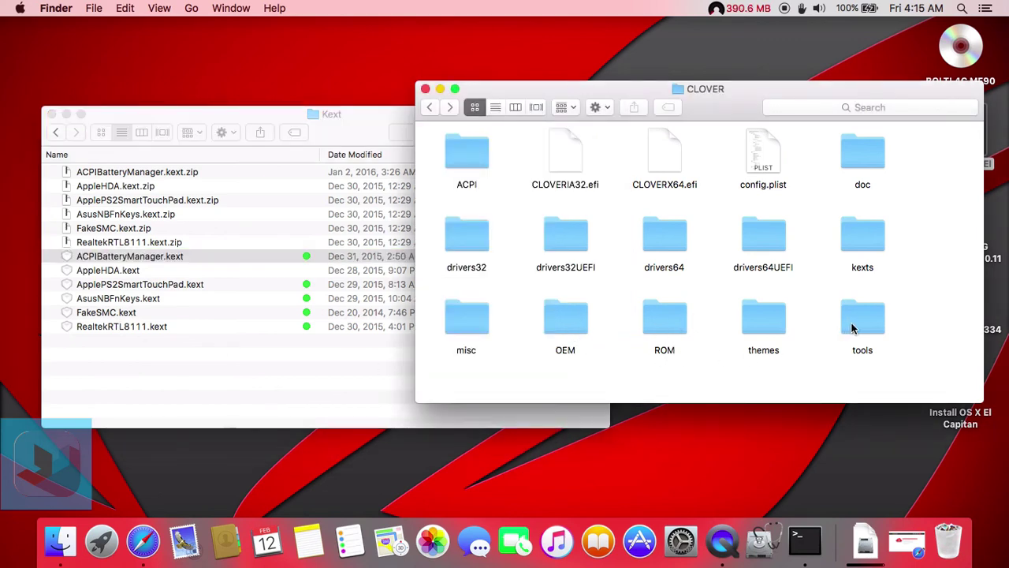
pyautogui.click(867, 239)
pyautogui.doubleClick(867, 238)
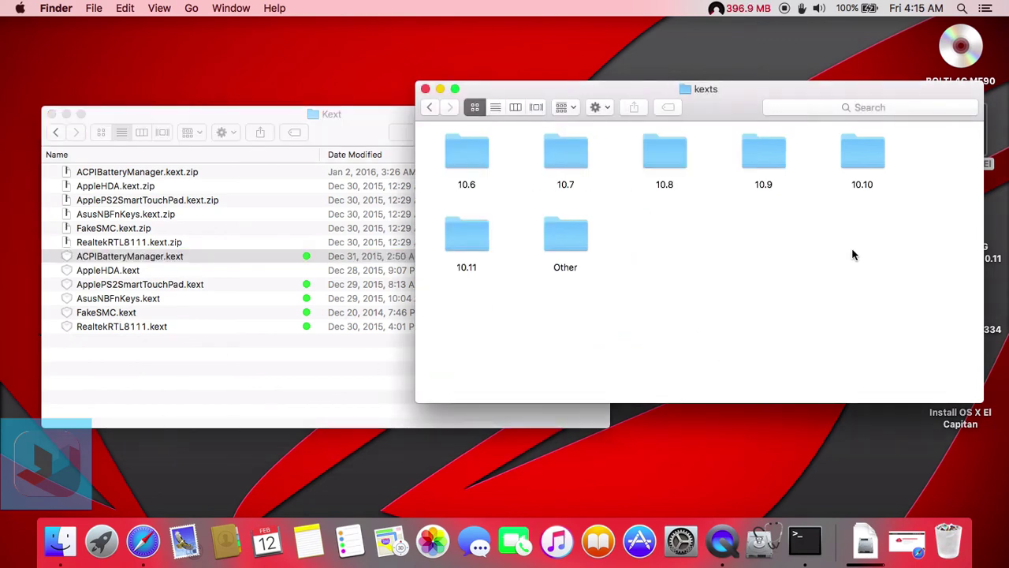
pyautogui.doubleClick(469, 236)
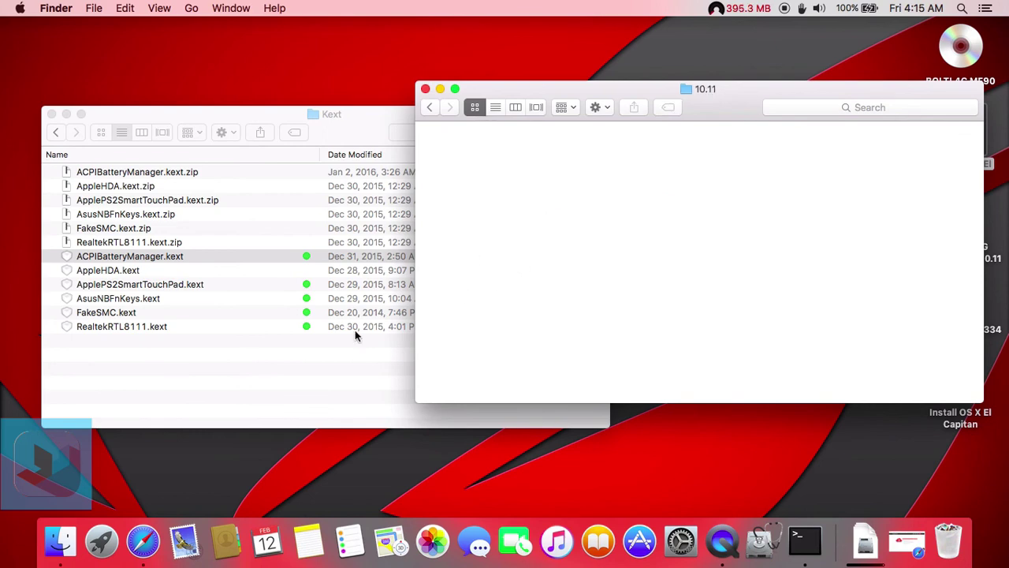
# - Copy the six unzipped .kext files from the Kext folder into the 10.11 folder, authorizing with the account password
pyautogui.click(192, 371)
pyautogui.moveTo(192, 371); pyautogui.dragTo(710, 261)
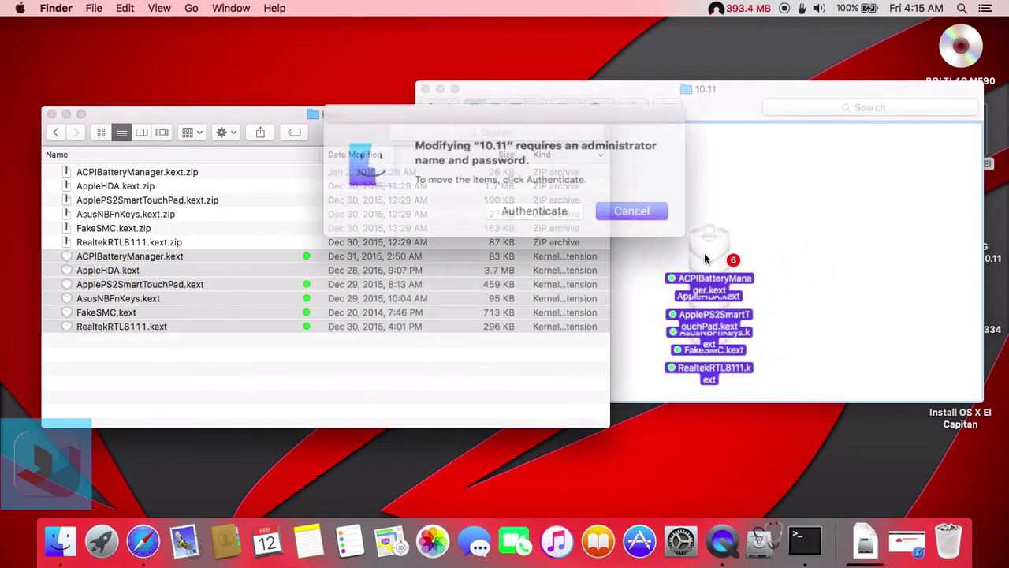
pyautogui.click(552, 208)
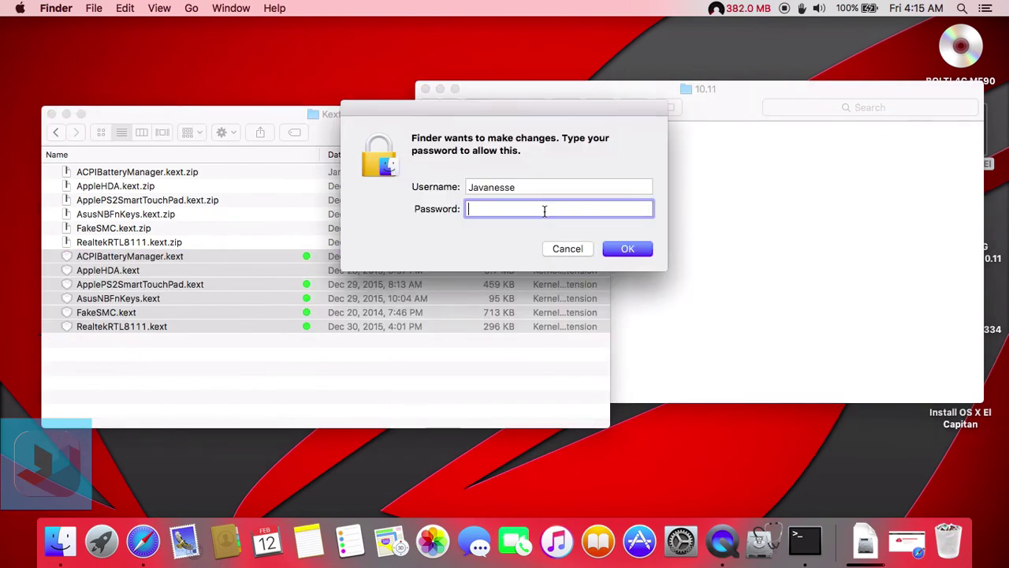
pyautogui.press('Return')
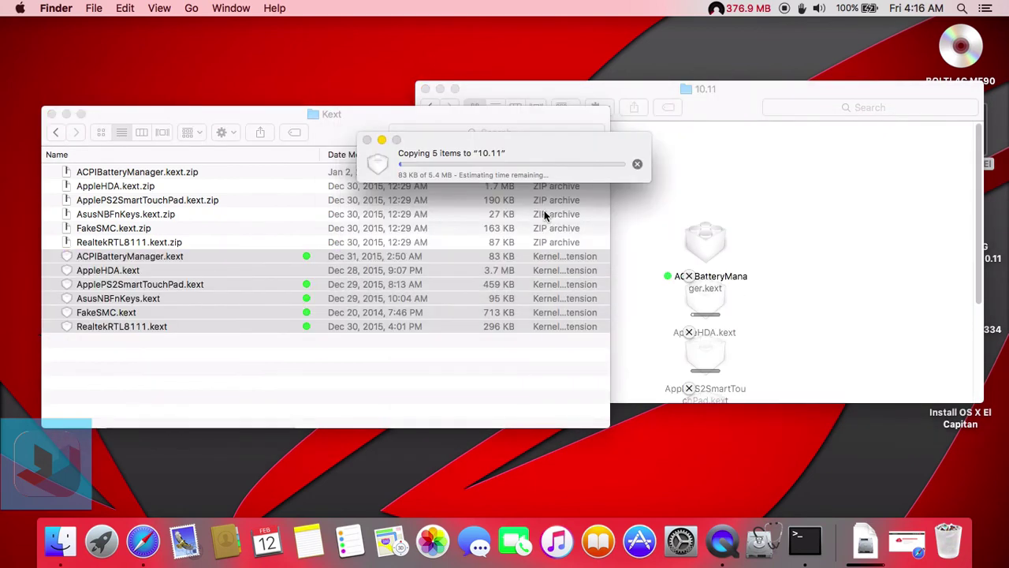
pyautogui.click(636, 230)
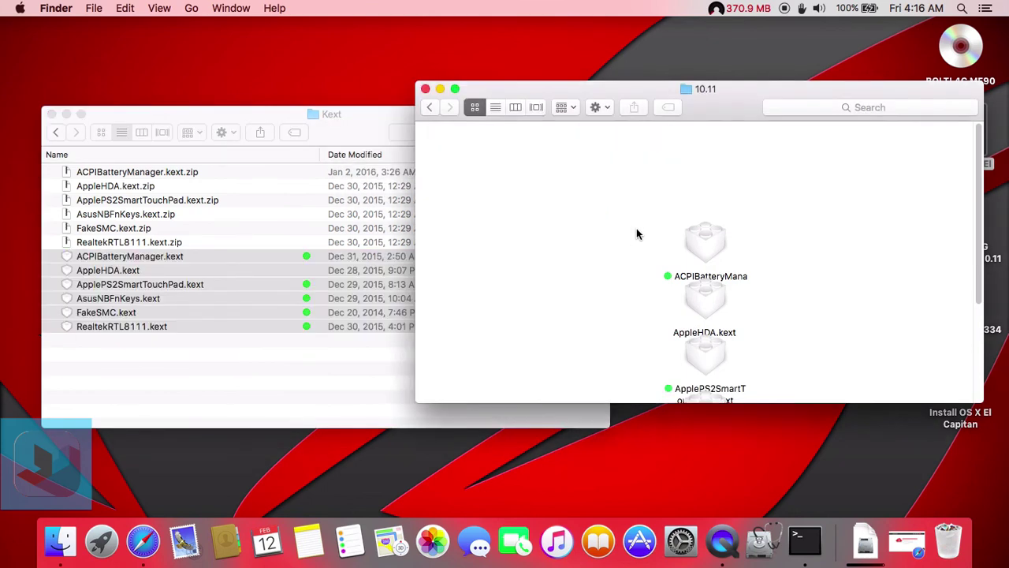
# - Close the support folder window and the 10.11 folder window
pyautogui.click(55, 133)
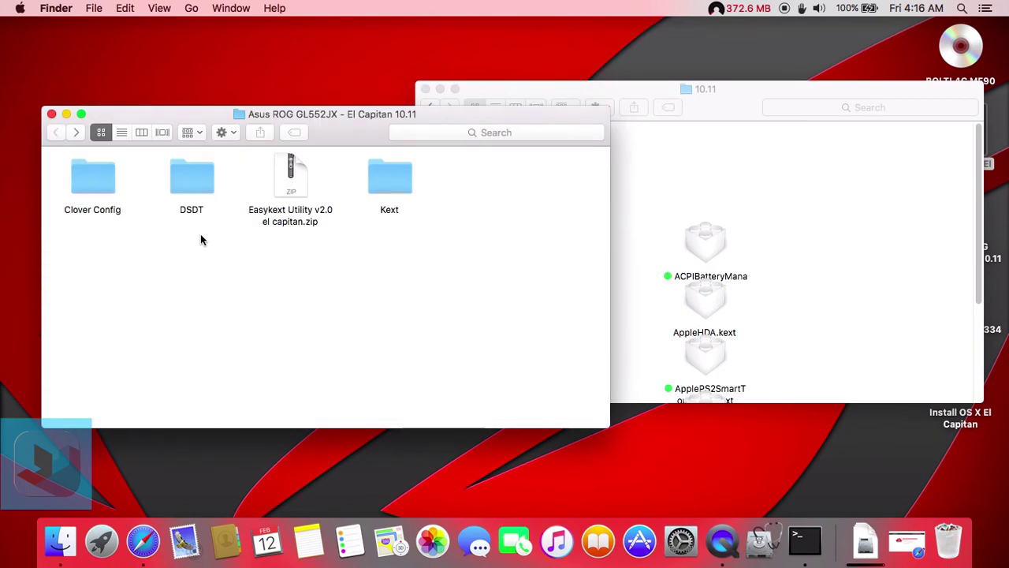
pyautogui.press('super+w')
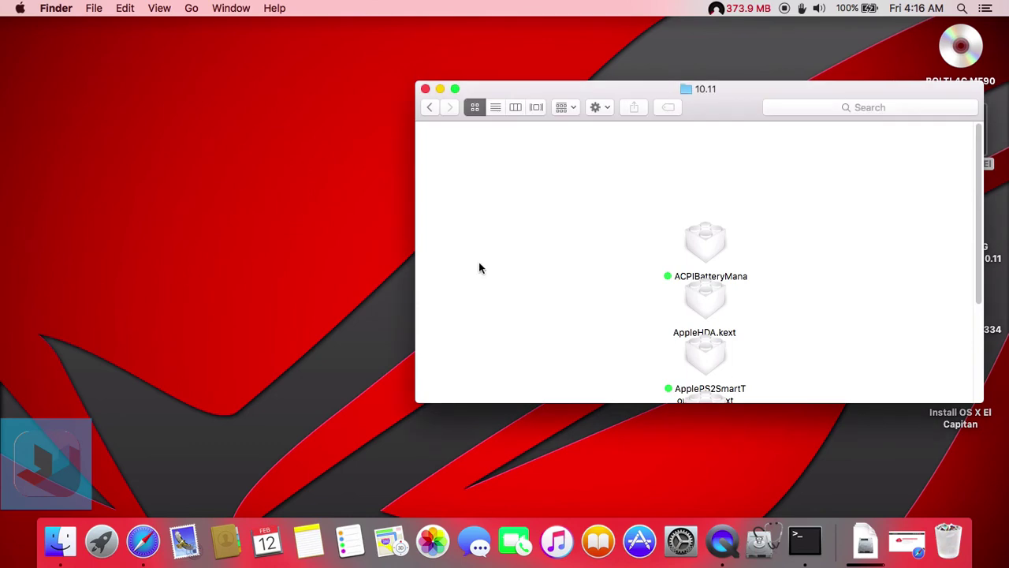
pyautogui.click(425, 89)
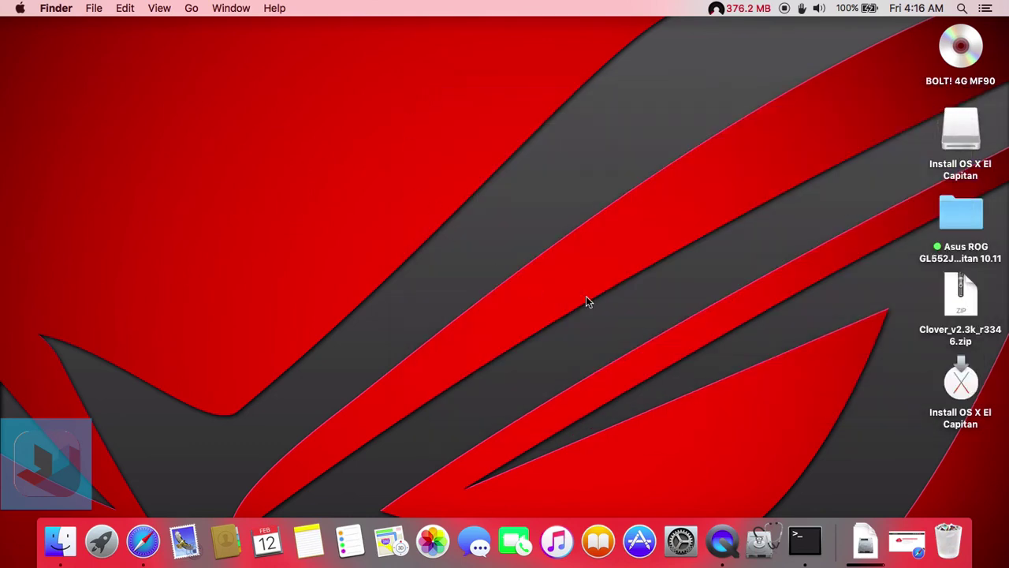
# - Eject the Install OS X El Capitan drive from the desktop
pyautogui.click(960, 134)
pyautogui.rightClick(961, 142)
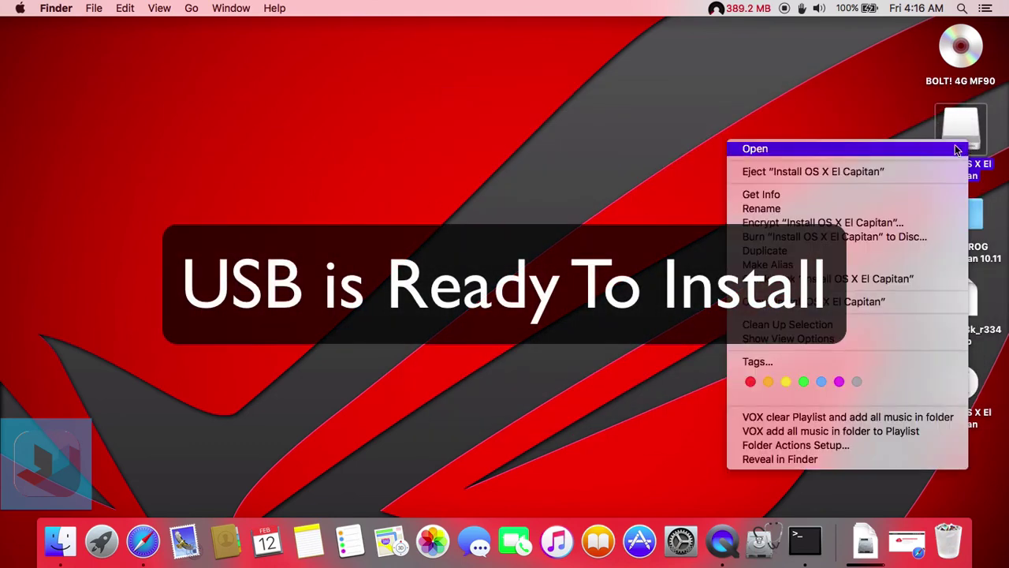
pyautogui.click(832, 172)
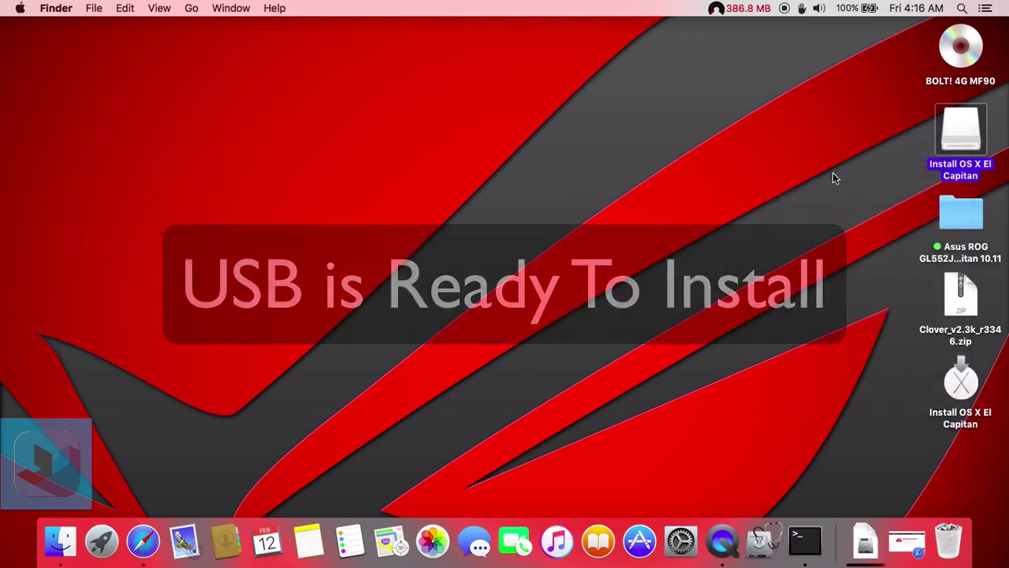